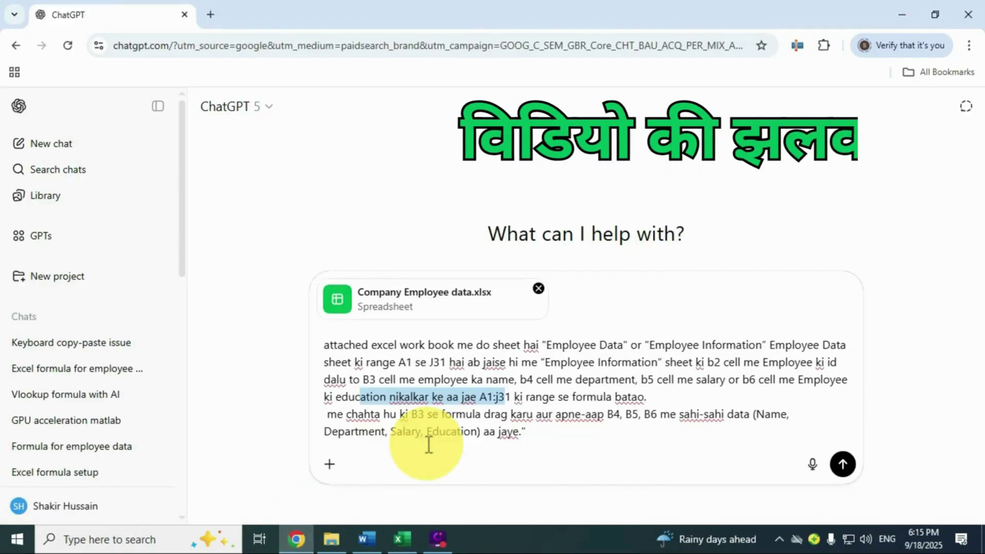
Send the formula request with Company Employee data.xlsx attached, and review the suggested INDEX/MATCH formula for the Name cell B3.
{"action": "left_click", "coordinate": [843, 464]}
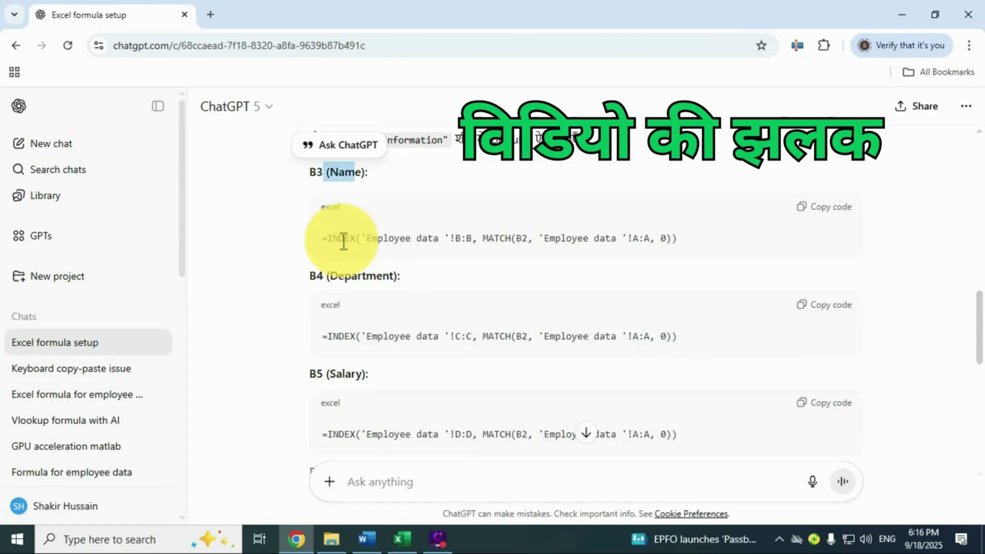
{"action": "left_click_drag", "start_coordinate": [341, 239], "coordinate": [384, 240]}
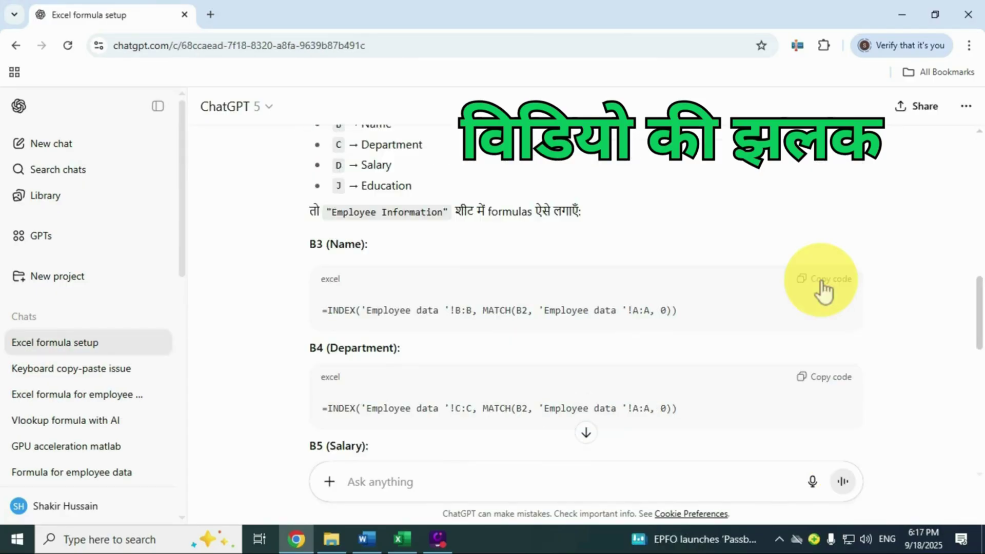
Switch to Excel and enter an employee ID in cell B2 of the Employee Information sheet.
{"action": "left_click", "coordinate": [403, 538]}
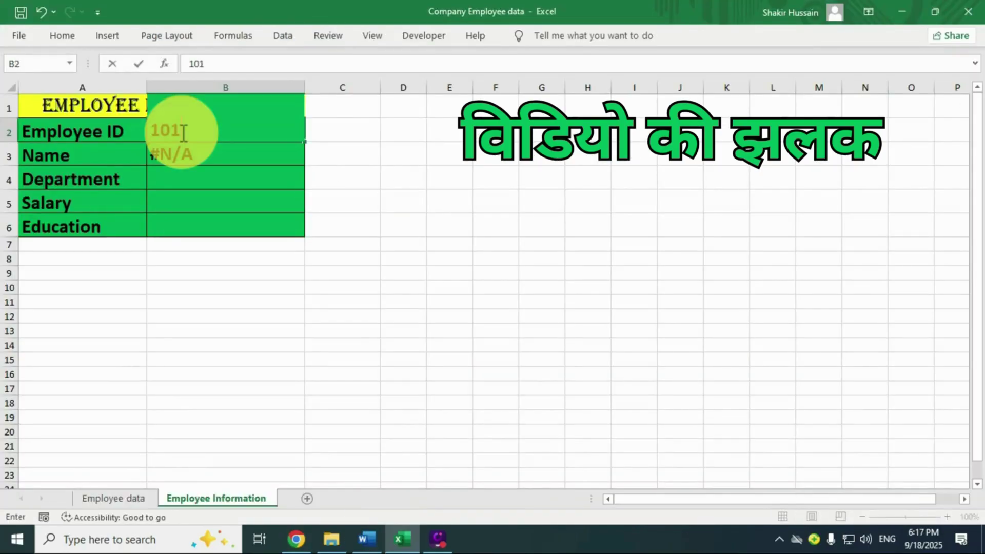
{"action": "key", "text": "Return"}
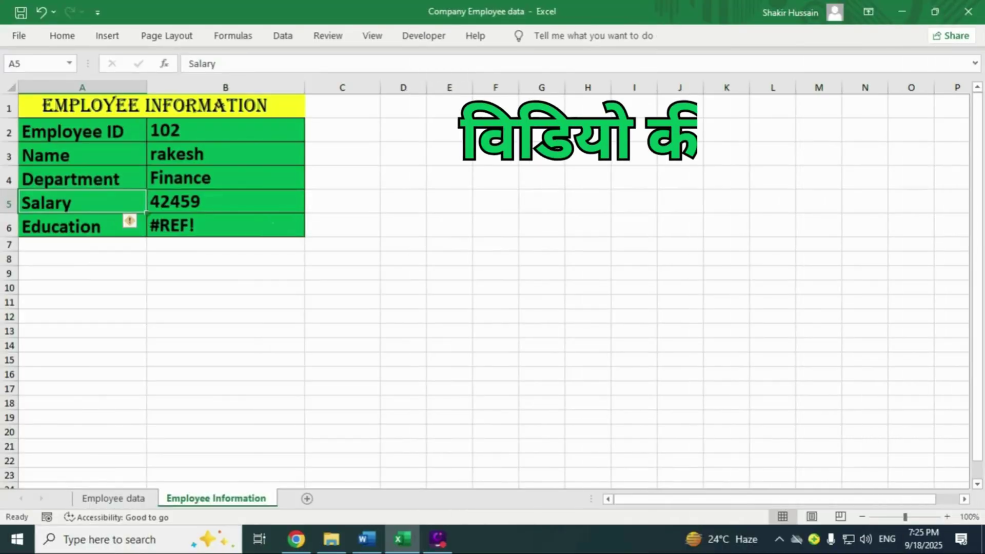
Copy =IFERROR(INDEX('Employee data '!$B:$J, MATCH($B$2, 'Employee data '!$A:$A, 0), CHOOSE(ROW(A1),1,2,3,9)),"") from ChatGPT into Excel cell B3 and fill it down to B6.
{"action": "left_click", "coordinate": [821, 264]}
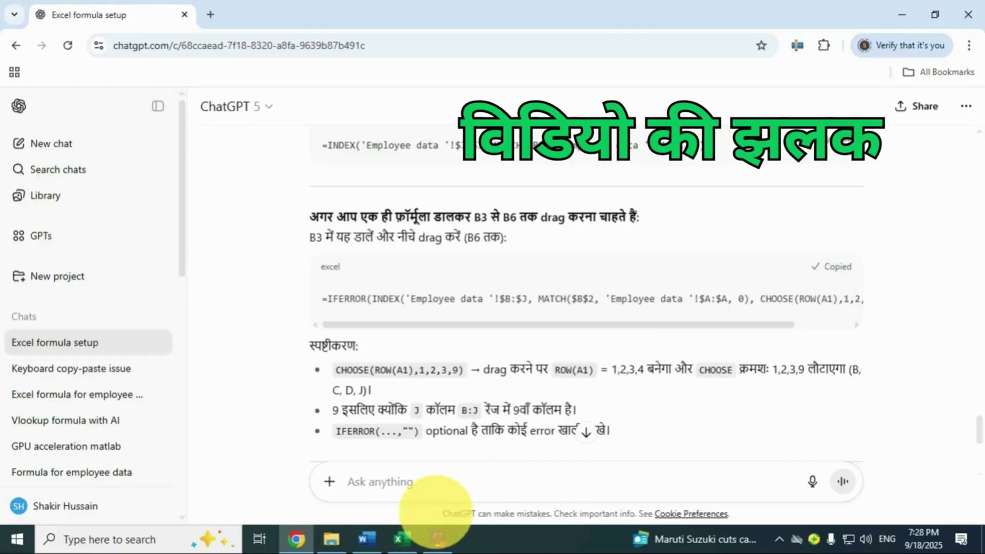
{"action": "left_click", "coordinate": [402, 539]}
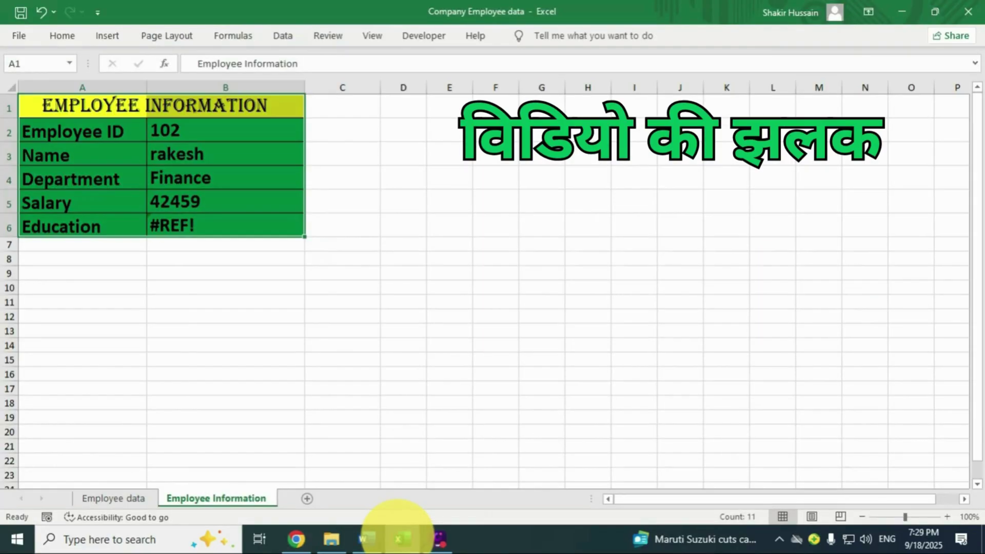
{"action": "left_click", "coordinate": [228, 155]}
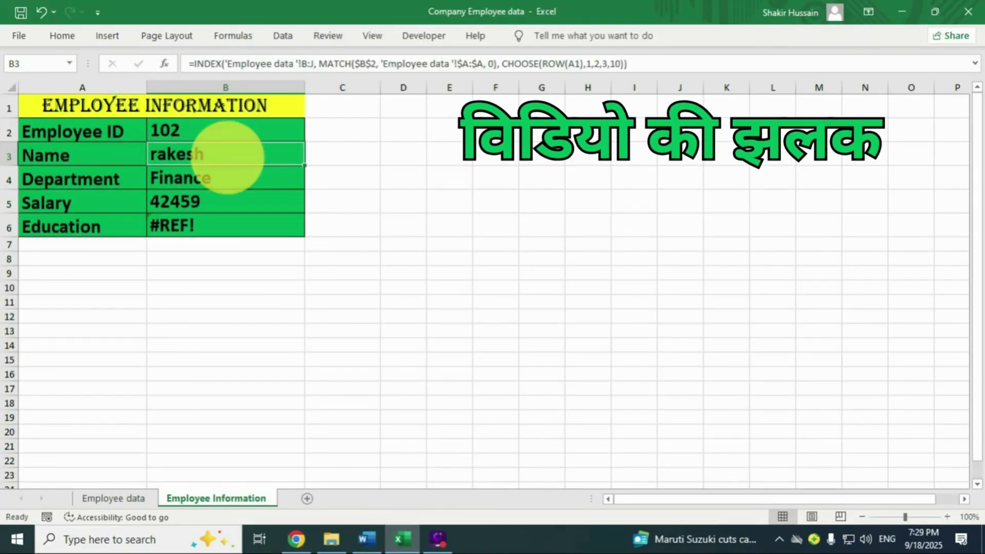
{"action": "type", "text": "=IFERROR(INDEX('Employee data '!$B:$J, MATCH($B$2, 'Employee data '!$A:$A, 0), CHOOSE(ROW(A1),1,2,3,9)),\"\")"}
{"action": "left_click_drag", "start_coordinate": [304, 166], "coordinate": [304, 236]}
{"action": "left_click", "coordinate": [301, 231]}
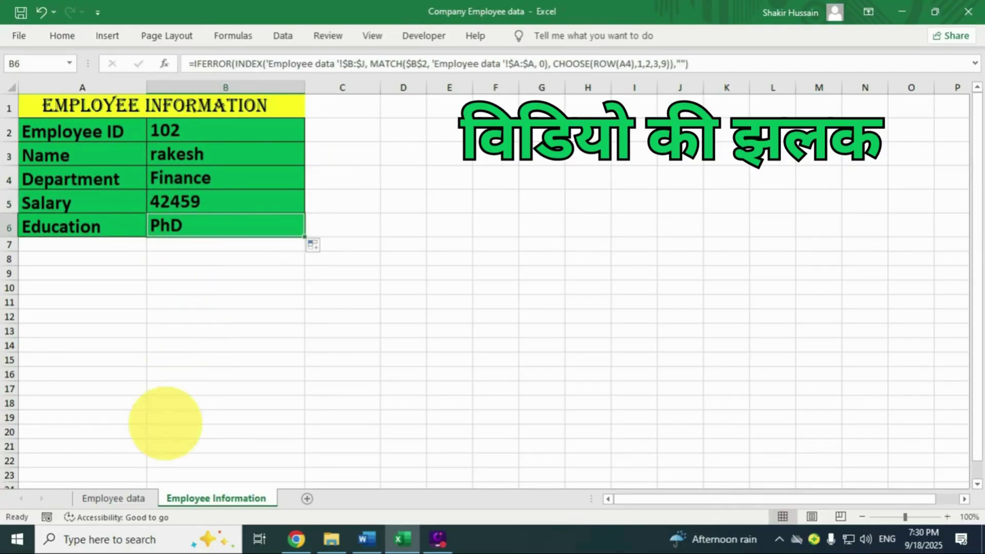
{"action": "left_click", "coordinate": [126, 497]}
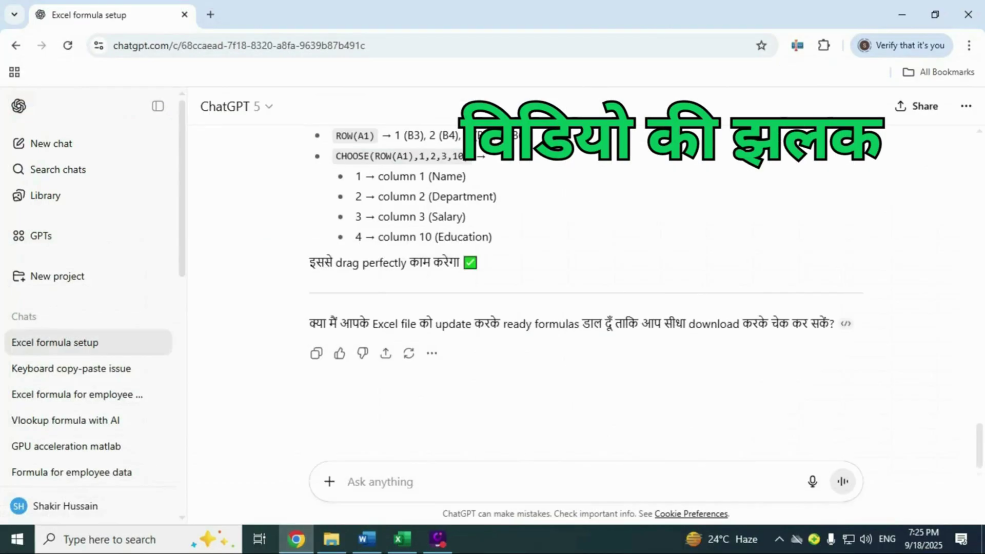
Paste the Employee Information results into the ChatGPT conversation and read its explanation of the #REF! error in Education.
{"action": "key", "text": "ctrl+v"}
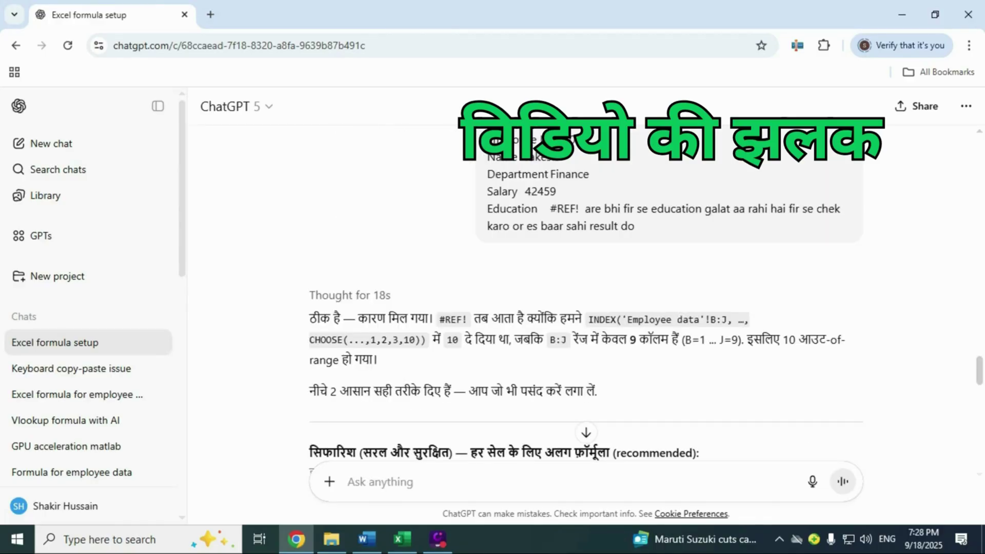
{"action": "left_click_drag", "start_coordinate": [309, 318], "coordinate": [428, 318]}
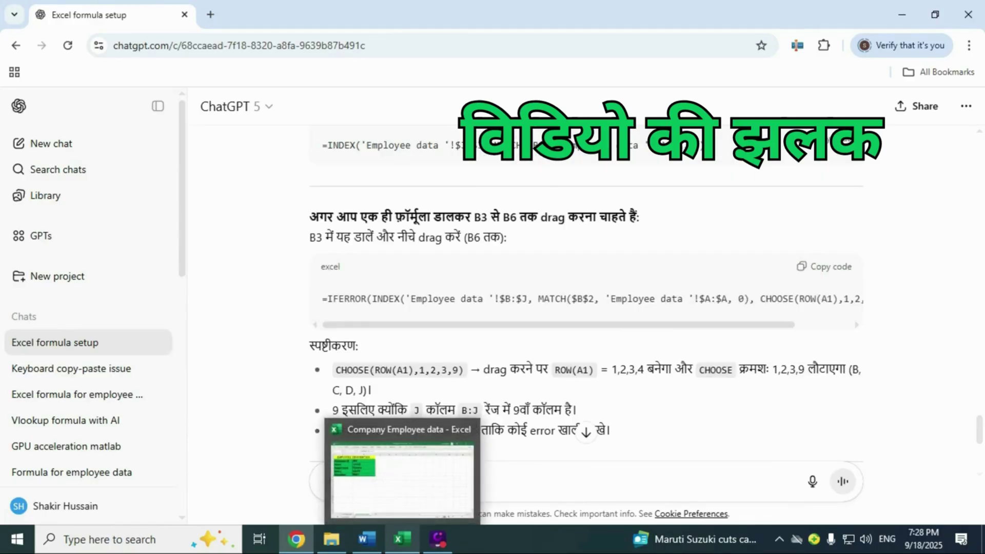
In Excel, enter =IFERROR(INDEX('Employee data '!$B:$J, MATCH($B$2, 'Employee data '!$A:$A, 0), CHOOSE(ROW(A1),1,2,3,9)),"") in B3 and extend the selection to B6.
{"action": "left_click", "coordinate": [402, 539]}
{"action": "left_click", "coordinate": [227, 157]}
{"action": "type", "text": "=IFERROR(INDEX('Employee data '!$B:$J, MATCH($B$2, 'Employee data '!$A:$A, 0), CHOOSE(ROW(A1),1,2,3,9)),\"\")"}
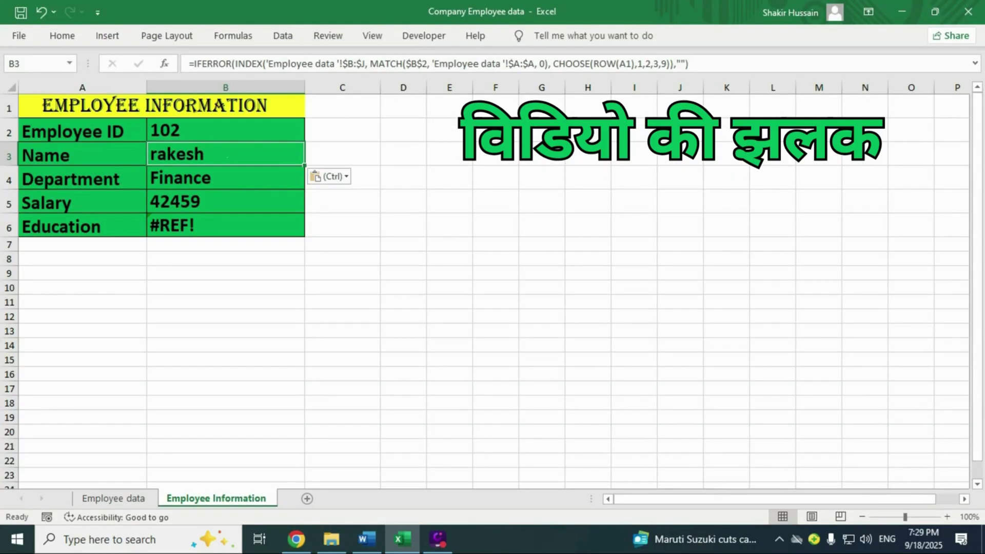
{"action": "key", "text": "shift+Down"}
{"action": "key", "text": "shift+Down"}
{"action": "key", "text": "shift+Down"}
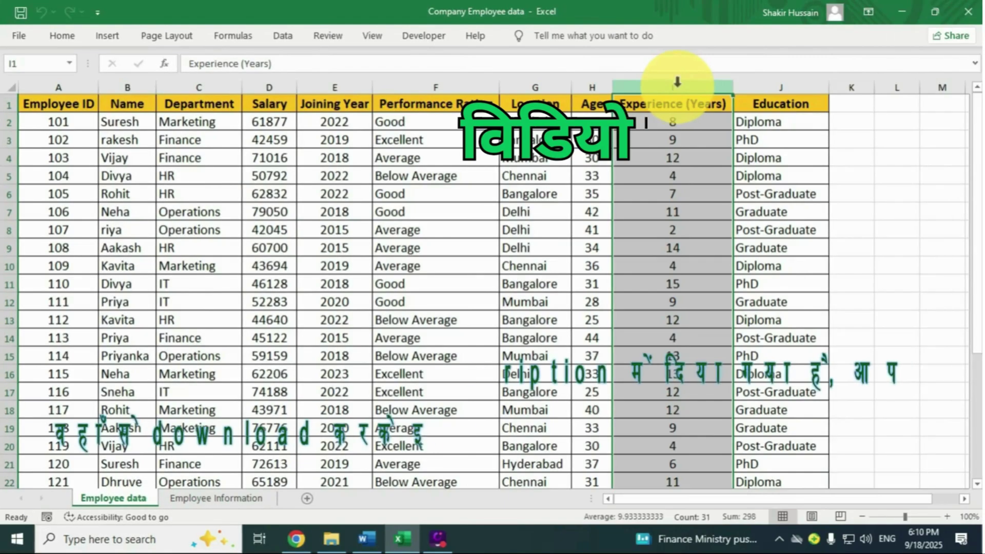
Examine the Education column on the Employee data sheet and the full prompt text in the Word document.
{"action": "left_click", "coordinate": [780, 85]}
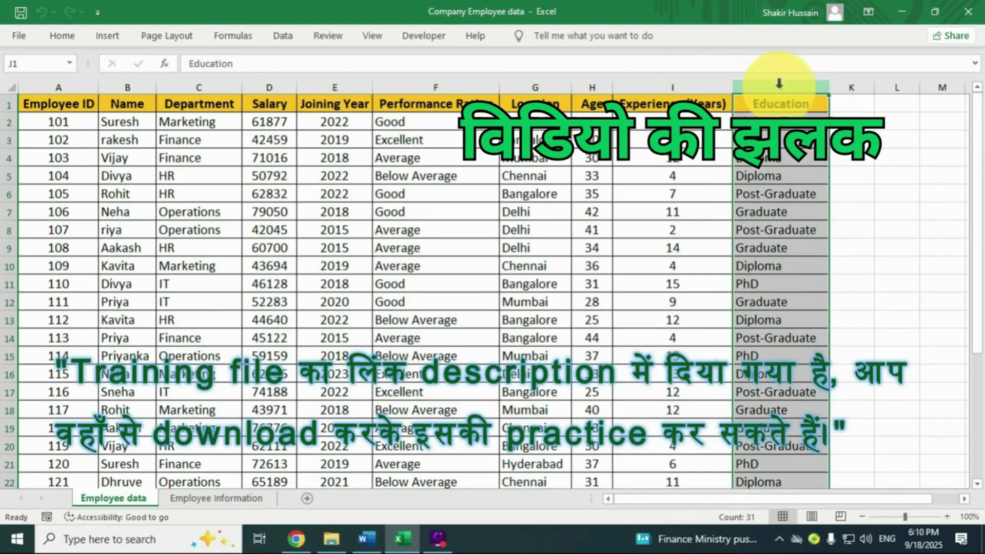
{"action": "left_click", "coordinate": [224, 500]}
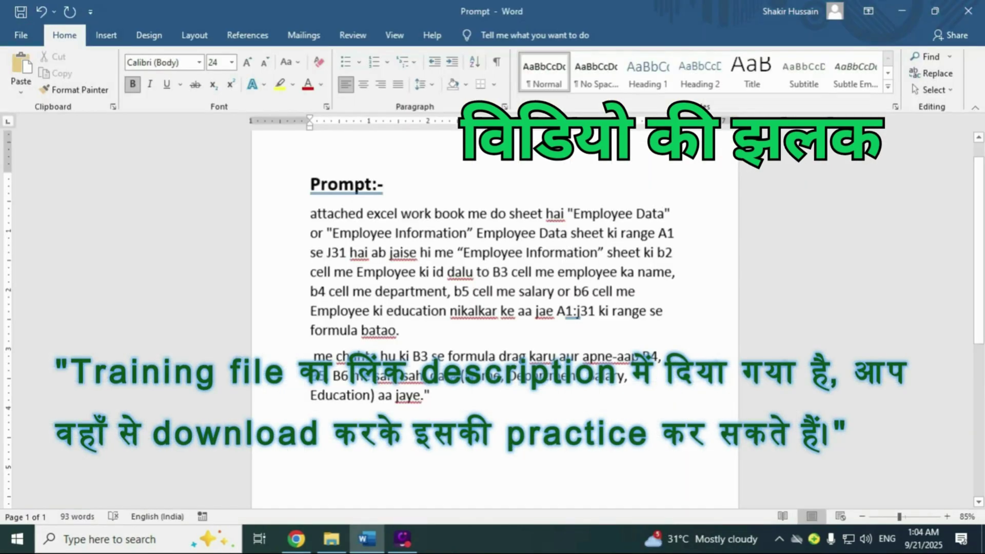
{"action": "left_click_drag", "start_coordinate": [310, 214], "coordinate": [430, 396]}
{"action": "left_click", "coordinate": [611, 292]}
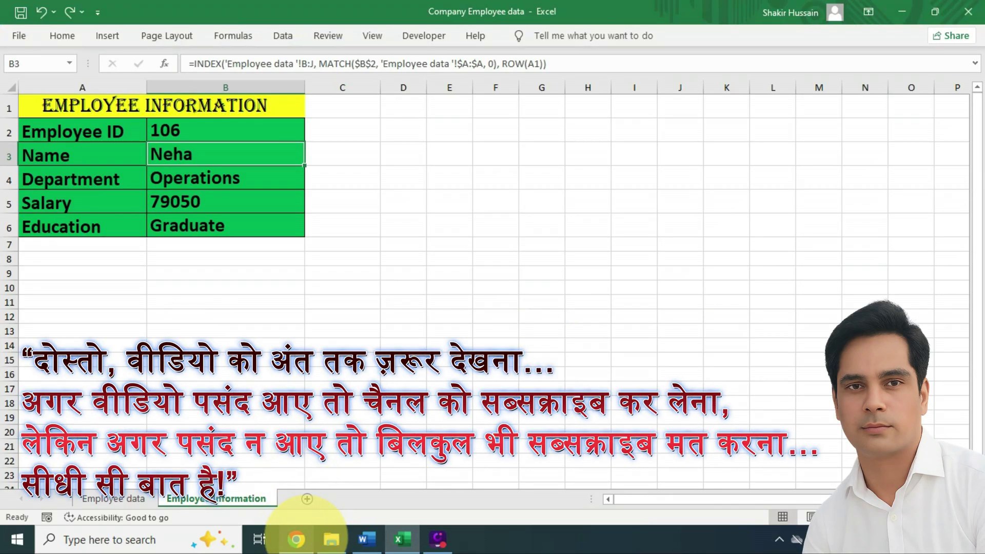
Switch to ChatGPT and review the prompt's request for a B3 formula that can be dragged through B6.
{"action": "left_click", "coordinate": [296, 539]}
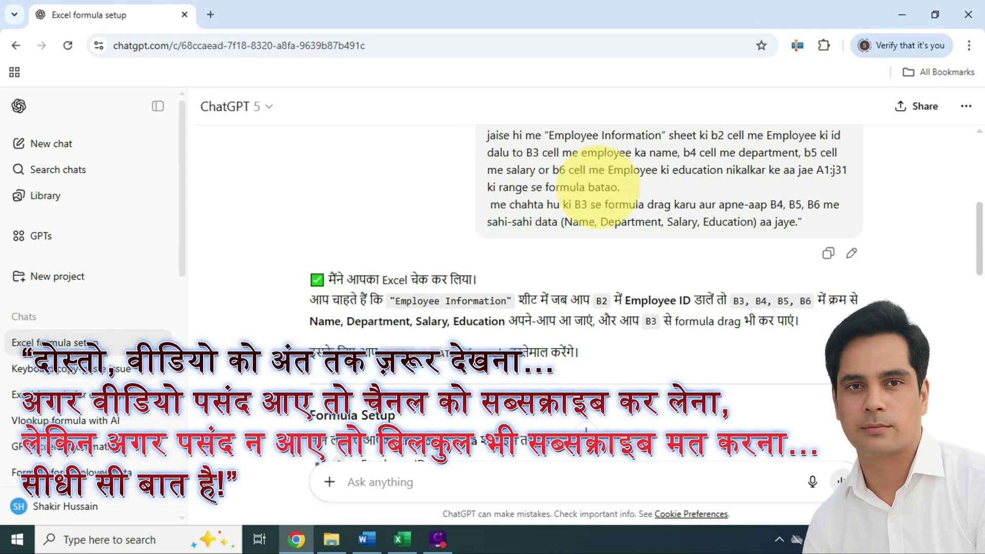
{"action": "left_click_drag", "start_coordinate": [594, 205], "coordinate": [840, 207]}
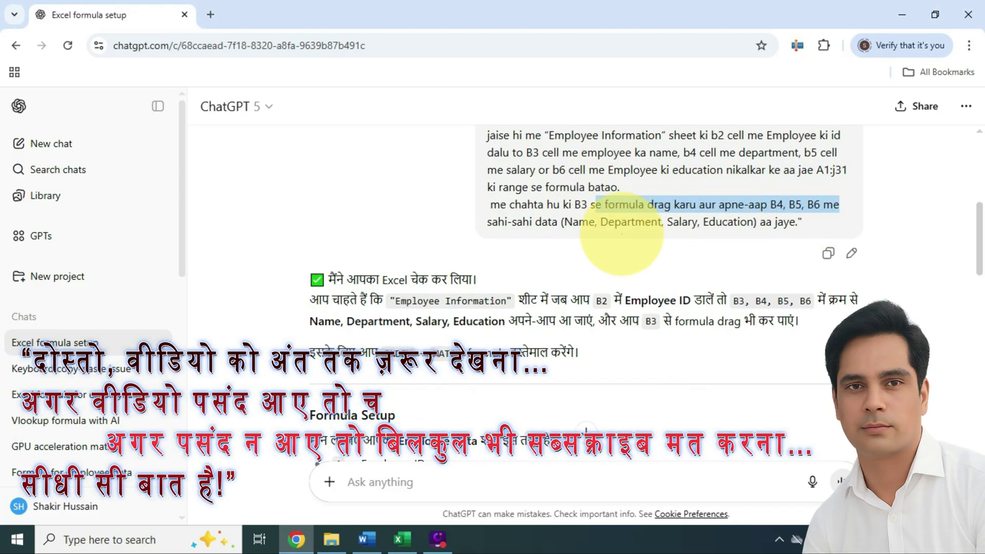
{"action": "left_click_drag", "start_coordinate": [489, 225], "coordinate": [754, 223]}
{"action": "left_click", "coordinate": [690, 224]}
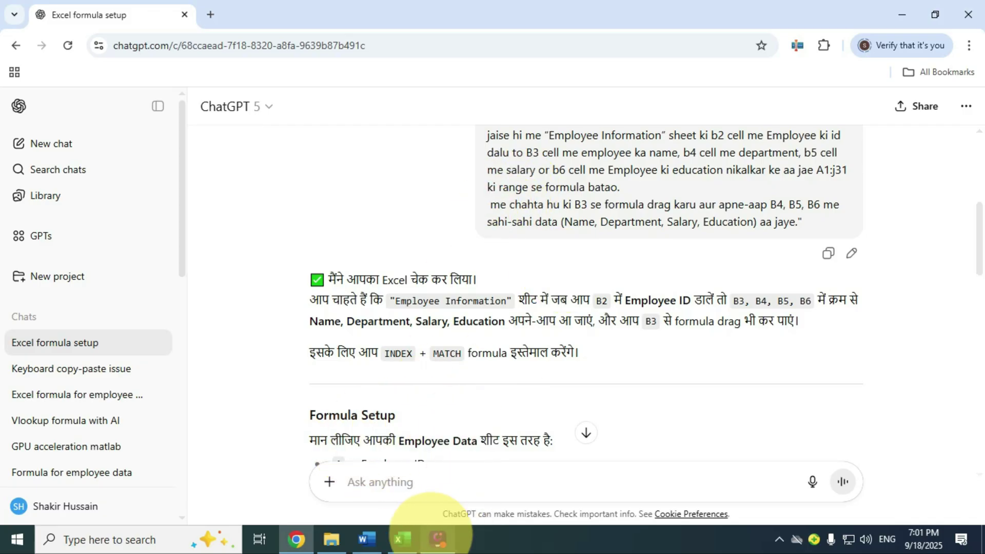
Switch to Excel and check the Name, Department, Salary and Education labels against their formulas in B3 to B6.
{"action": "left_click", "coordinate": [403, 540]}
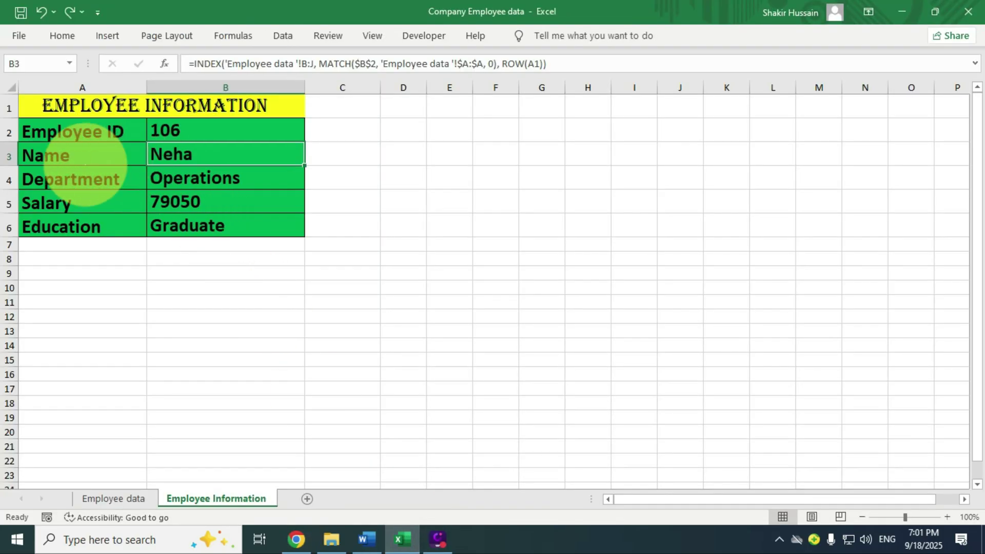
{"action": "left_click", "coordinate": [77, 156]}
{"action": "left_click", "coordinate": [301, 156]}
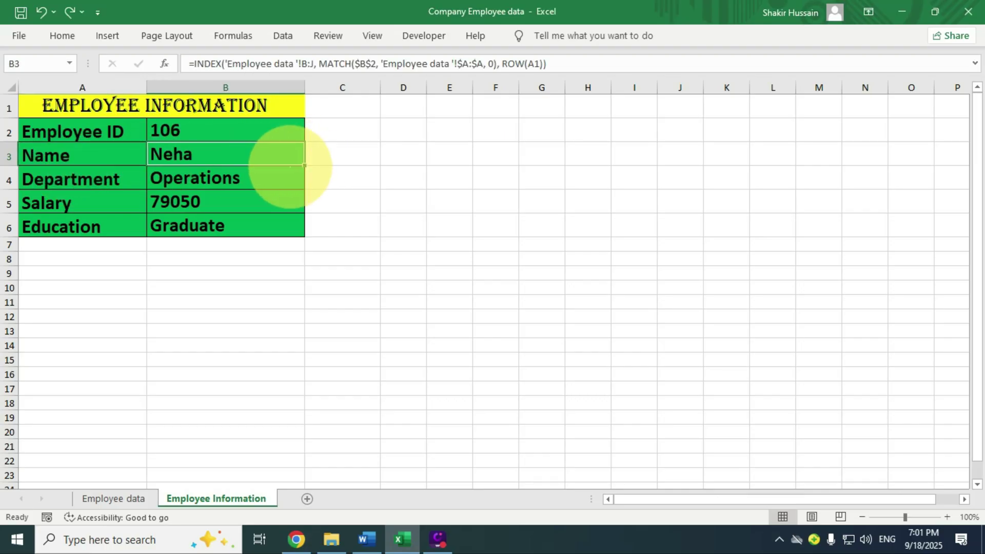
{"action": "left_click", "coordinate": [98, 179]}
{"action": "left_click", "coordinate": [233, 181]}
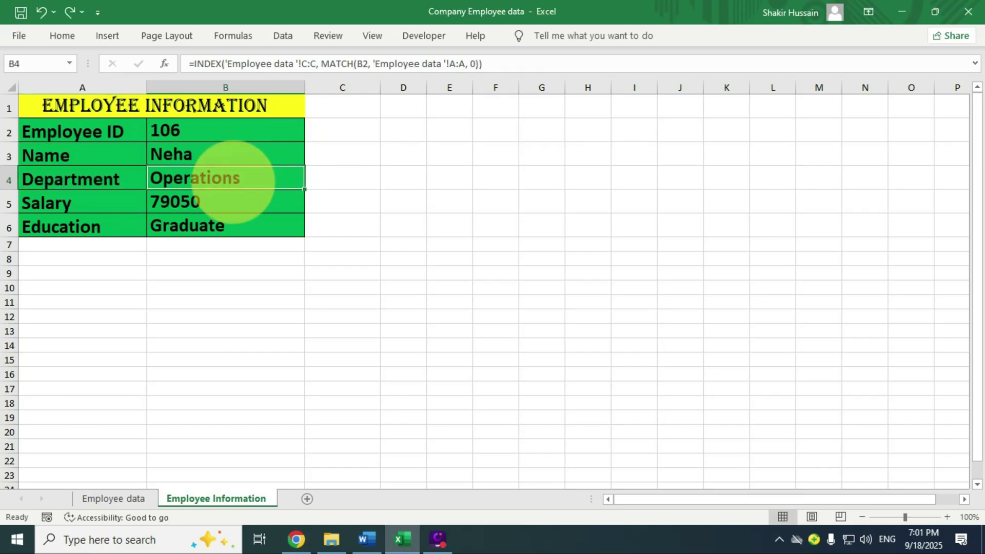
{"action": "left_click", "coordinate": [52, 200]}
{"action": "left_click", "coordinate": [214, 205]}
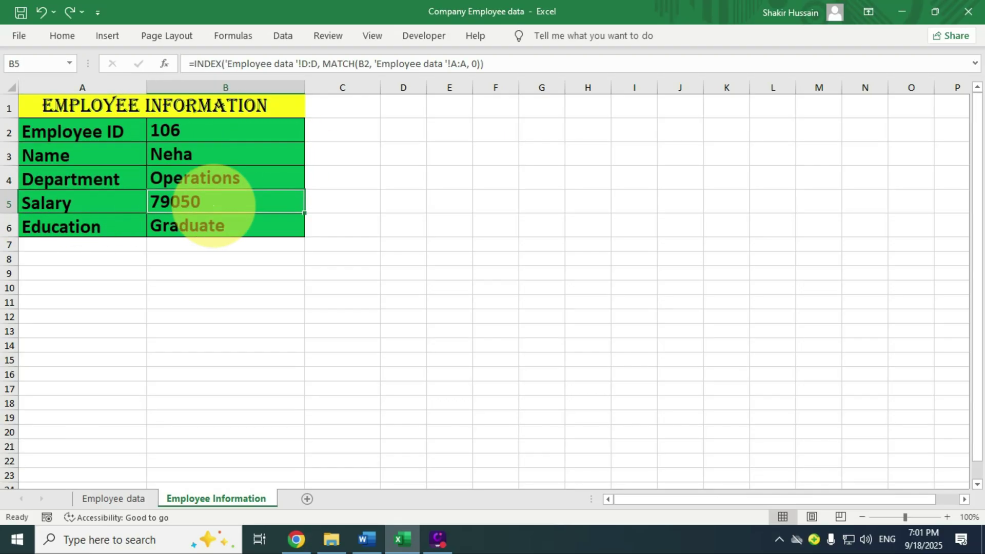
{"action": "left_click", "coordinate": [118, 226]}
{"action": "left_click", "coordinate": [197, 231]}
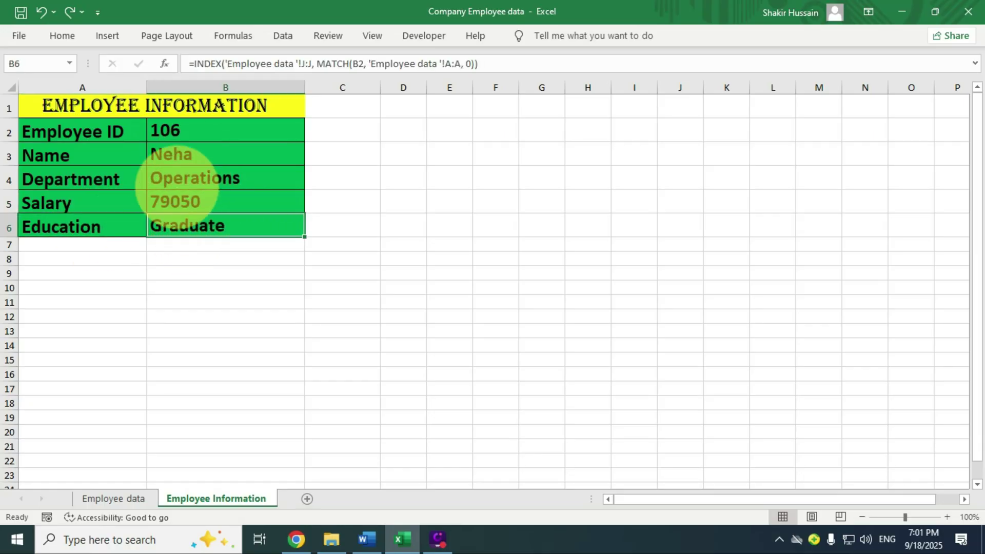
Switch to ChatGPT and read the automatic drag setup section with the single formula for B3 to B6.
{"action": "left_click", "coordinate": [297, 540]}
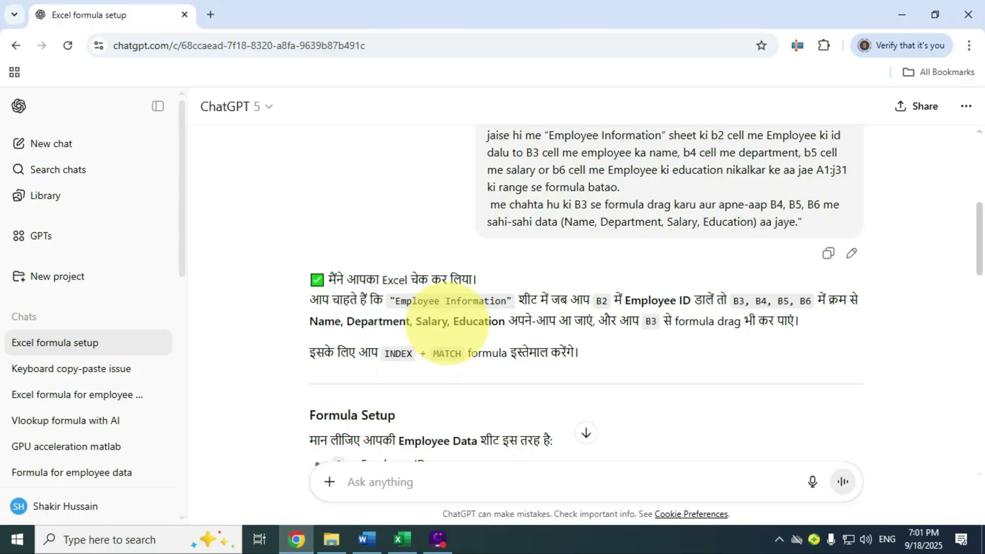
{"action": "scroll", "coordinate": [451, 349], "scroll_direction": "down", "scroll_amount": 5}
{"action": "scroll", "coordinate": [462, 324], "scroll_direction": "down", "scroll_amount": 10}
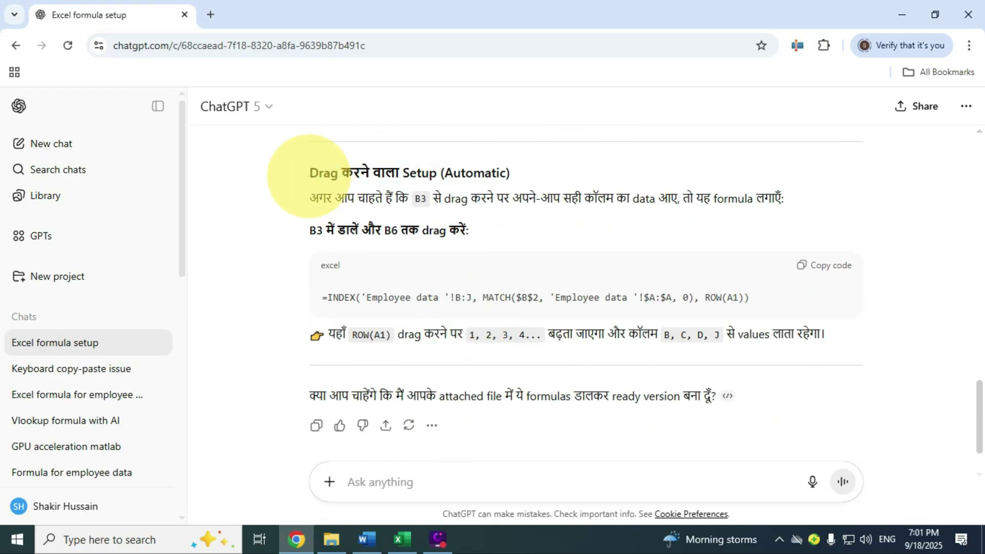
{"action": "left_click_drag", "start_coordinate": [310, 173], "coordinate": [465, 166]}
{"action": "left_click_drag", "start_coordinate": [318, 198], "coordinate": [775, 199]}
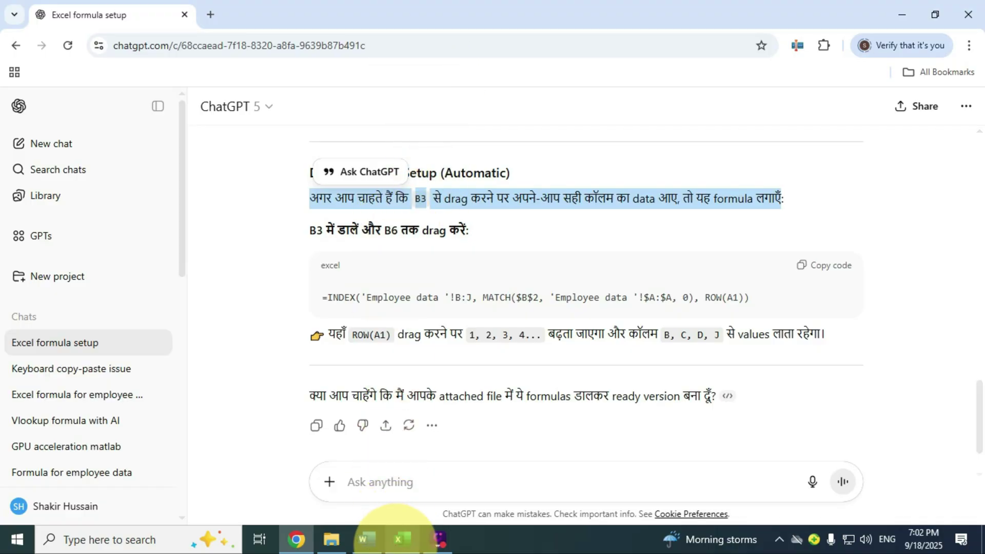
Return to Excel and inspect the individual lookup formulas in cells B3, B4, B5 and B6.
{"action": "left_click", "coordinate": [403, 540]}
{"action": "left_click", "coordinate": [44, 154]}
{"action": "left_click", "coordinate": [172, 159]}
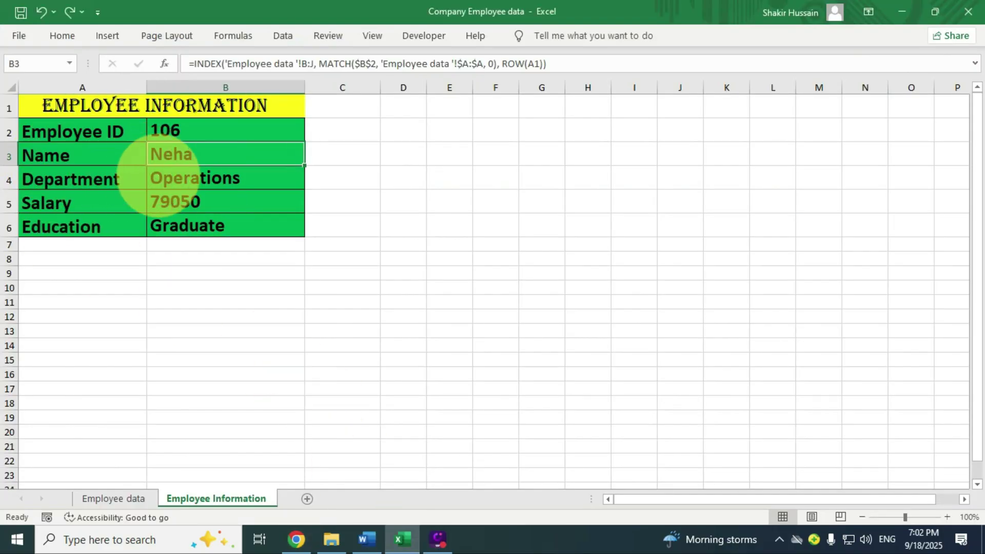
{"action": "left_click", "coordinate": [162, 182]}
{"action": "left_click", "coordinate": [176, 203]}
{"action": "left_click", "coordinate": [178, 225]}
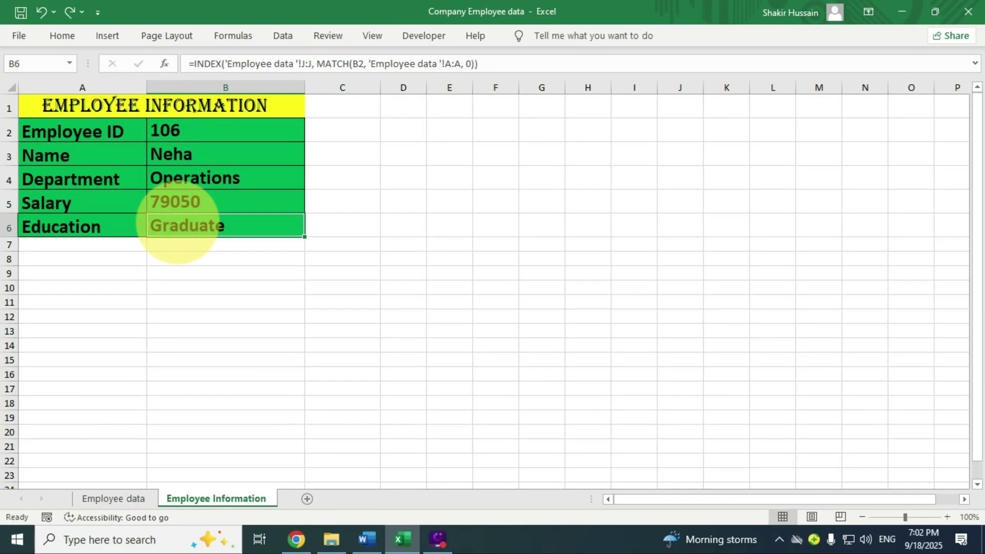
{"action": "left_click", "coordinate": [172, 161]}
{"action": "left_click", "coordinate": [77, 162]}
Clear the employee ID and all lookup results from cells B2 to B6 of the Employee Information sheet.
{"action": "left_click_drag", "start_coordinate": [192, 160], "coordinate": [195, 227]}
{"action": "key", "text": "Delete"}
{"action": "left_click", "coordinate": [176, 133]}
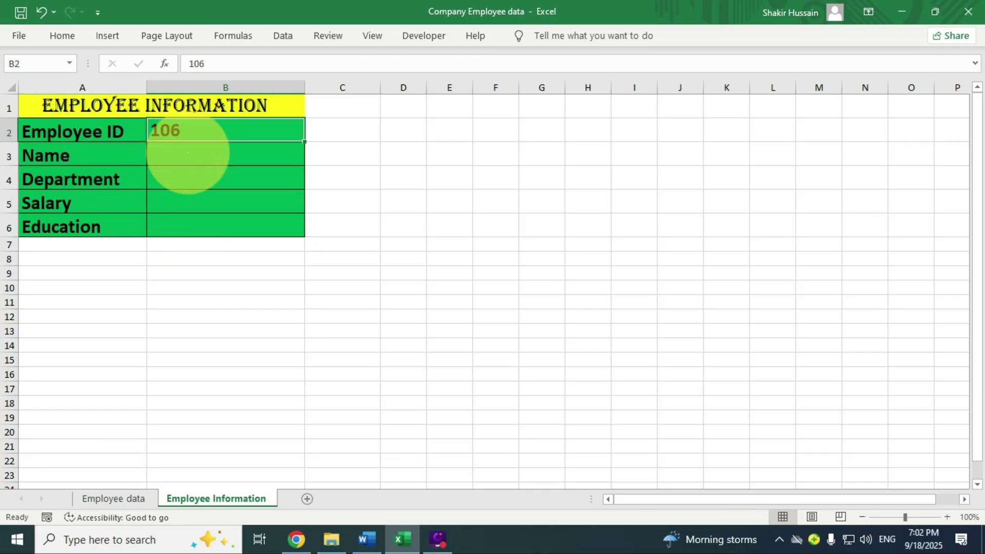
{"action": "left_click", "coordinate": [187, 156]}
{"action": "left_click_drag", "start_coordinate": [183, 132], "coordinate": [175, 189]}
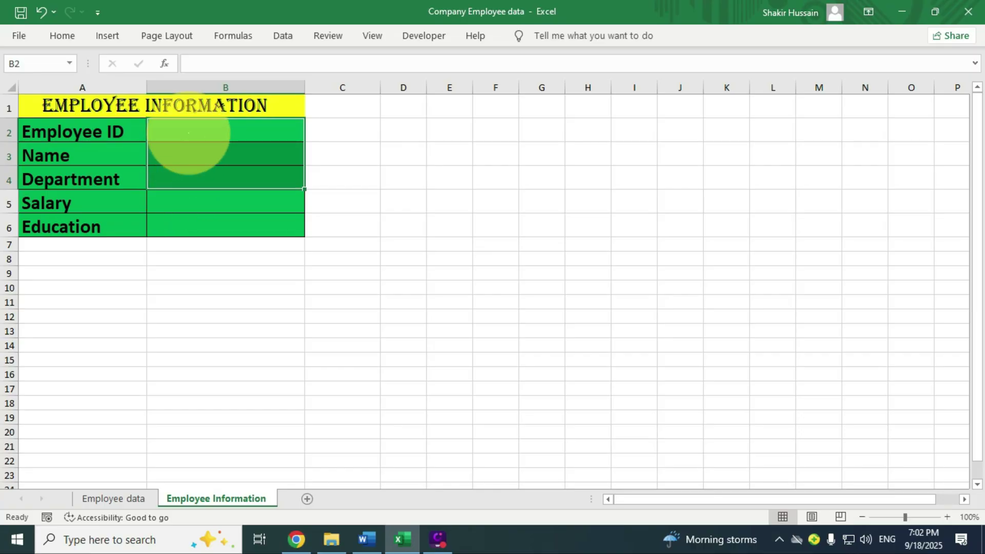
{"action": "left_click", "coordinate": [179, 136]}
Copy ChatGPT's automatic drag formula =INDEX('Employee data '!B:J, MATCH($B$2, 'Employee data '!$A:$A, 0), ROW(A1)) into Excel cell B3.
{"action": "left_click", "coordinate": [297, 539]}
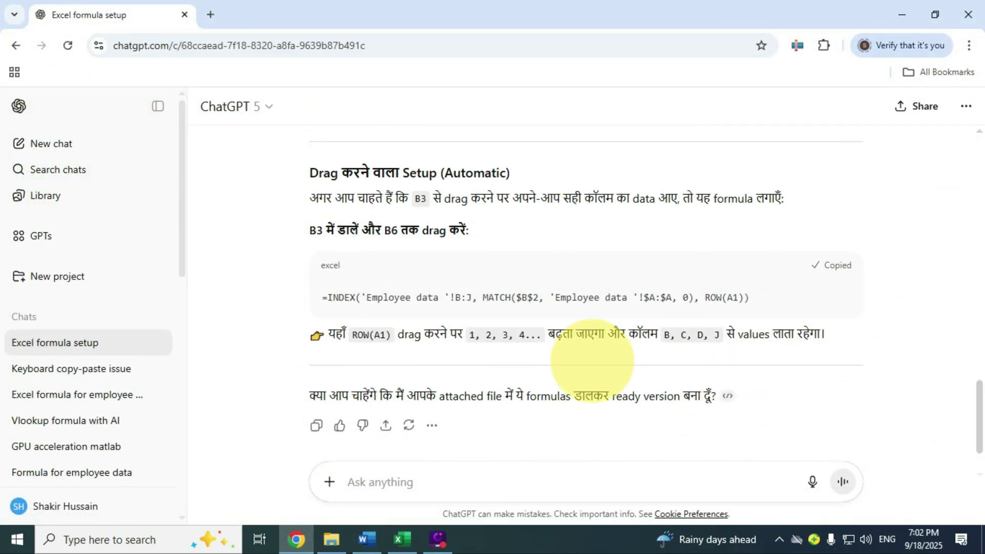
{"action": "left_click", "coordinate": [403, 539]}
{"action": "left_click", "coordinate": [57, 156]}
{"action": "left_click", "coordinate": [197, 158]}
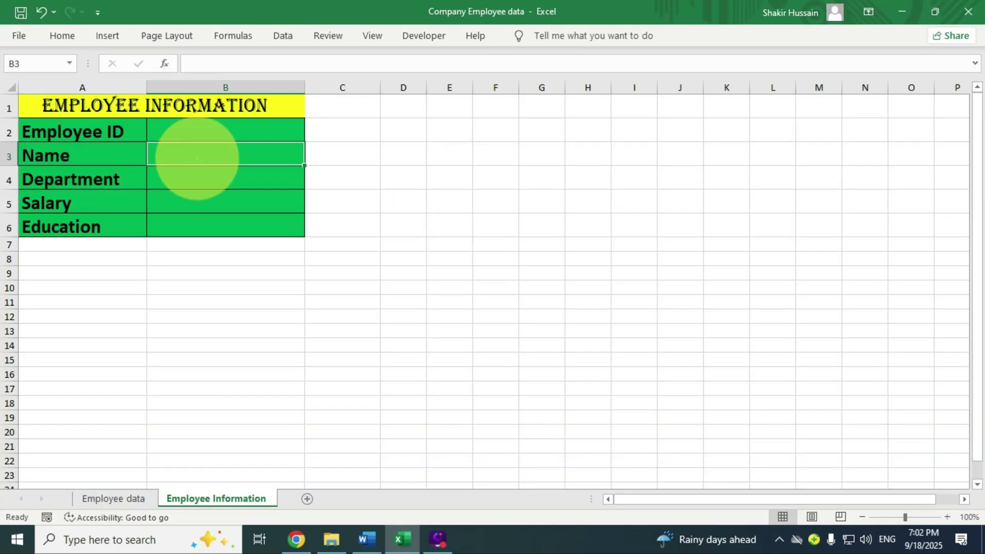
{"action": "type", "text": "=INDEX('Employee data '!B:J, MATCH($B$2, 'Employee data '!$A:$A, 0), ROW(A1))"}
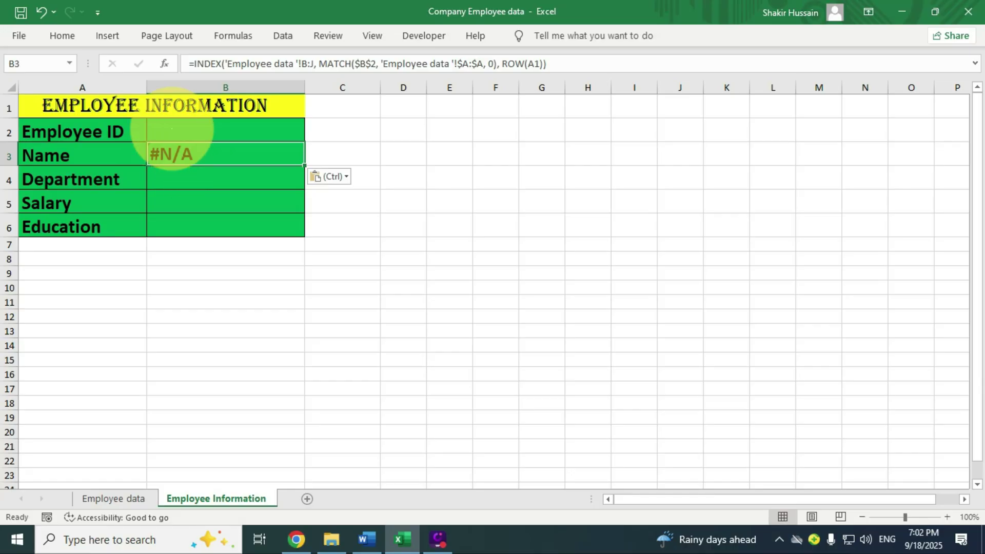
{"action": "left_click", "coordinate": [245, 134]}
{"action": "left_click", "coordinate": [195, 158]}
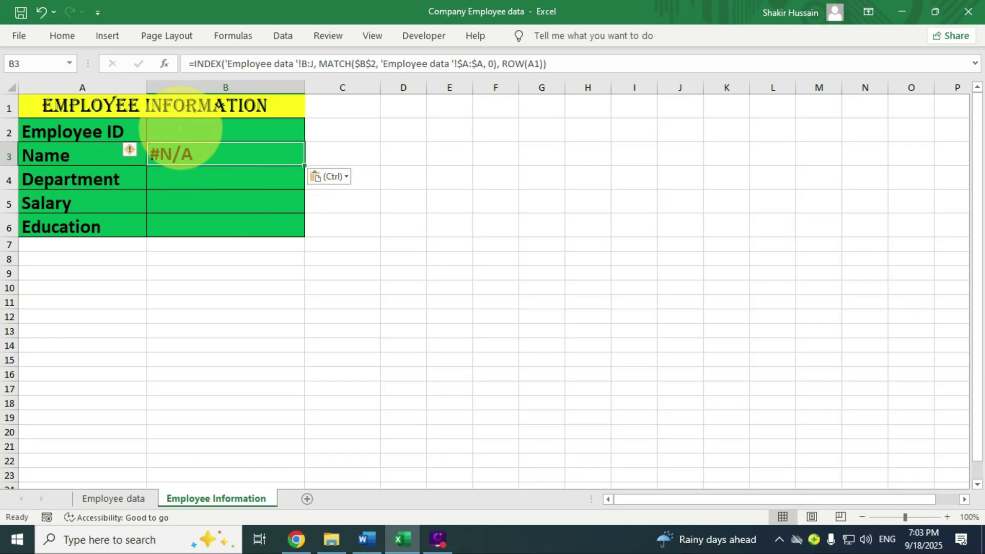
Enter an existing employee's ID in cell B2 of the Employee Information sheet.
{"action": "left_click", "coordinate": [181, 126]}
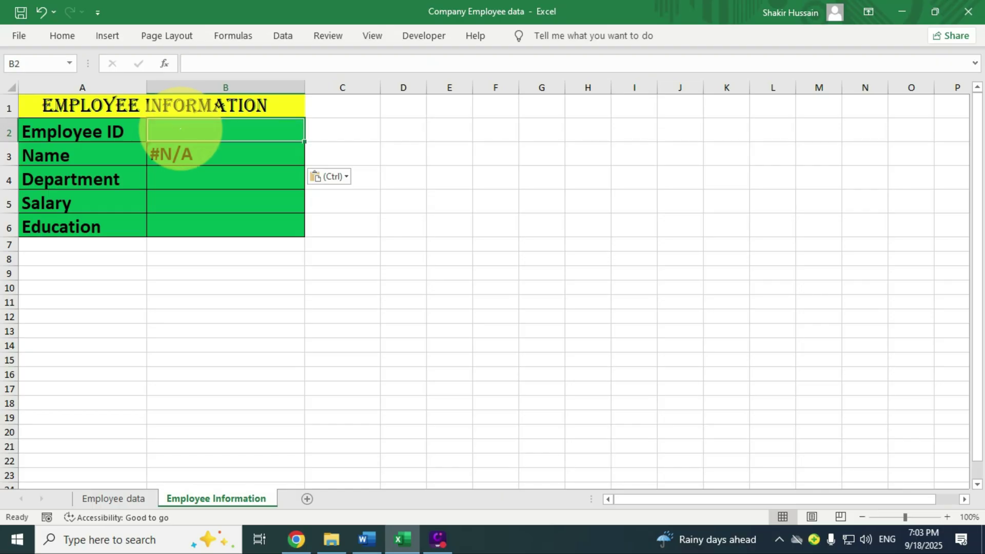
{"action": "double_click", "coordinate": [181, 129]}
{"action": "type", "text": "102"}
{"action": "key", "text": "Return"}
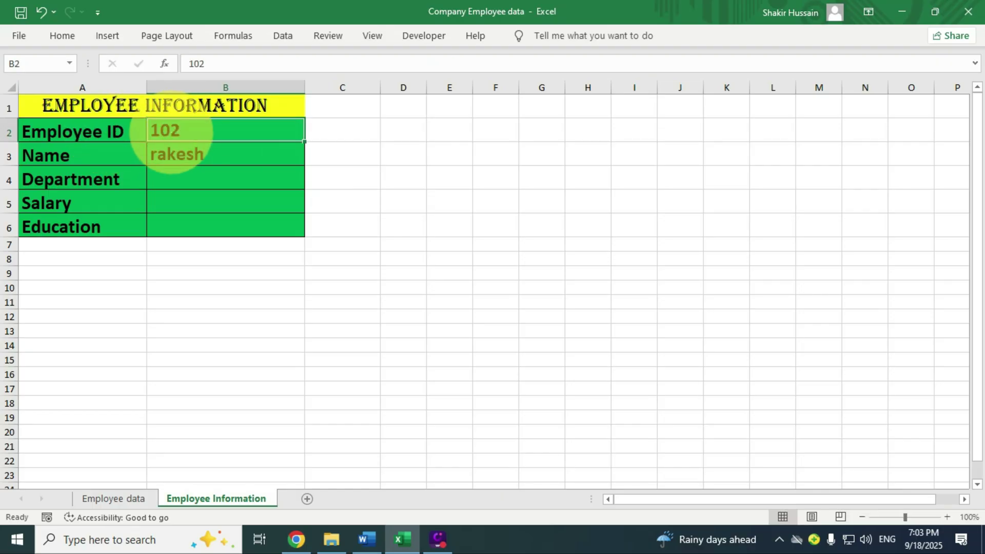
Fill the ROW(A1)-based lookup formula from cell B3 down to B6.
{"action": "left_click", "coordinate": [90, 155]}
{"action": "left_click", "coordinate": [249, 154]}
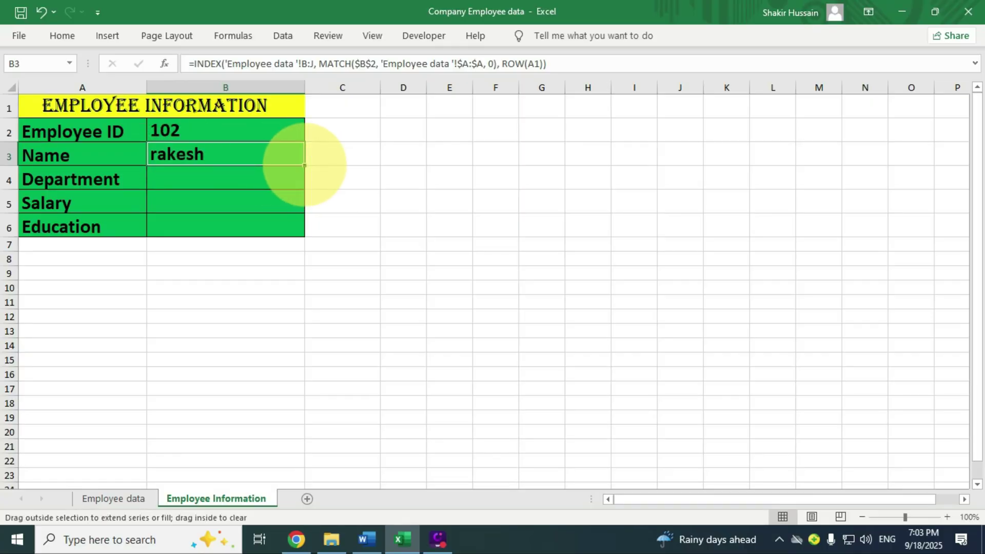
{"action": "left_click_drag", "start_coordinate": [305, 165], "coordinate": [305, 237]}
Compare the employee ID and name on the Employee Information sheet with the matching row of the Employee data sheet.
{"action": "left_click", "coordinate": [93, 136]}
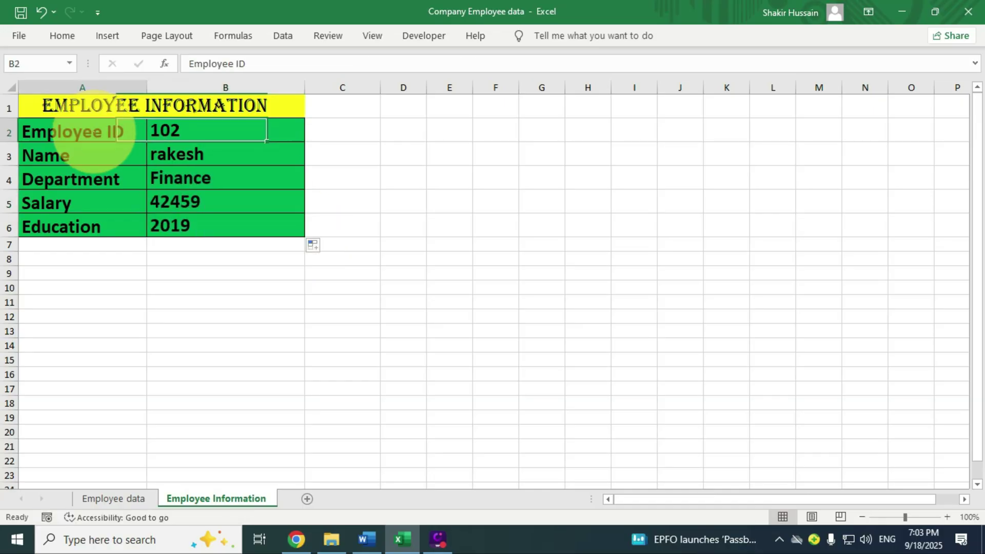
{"action": "left_click", "coordinate": [218, 134]}
{"action": "left_click", "coordinate": [87, 159]}
{"action": "left_click", "coordinate": [185, 158]}
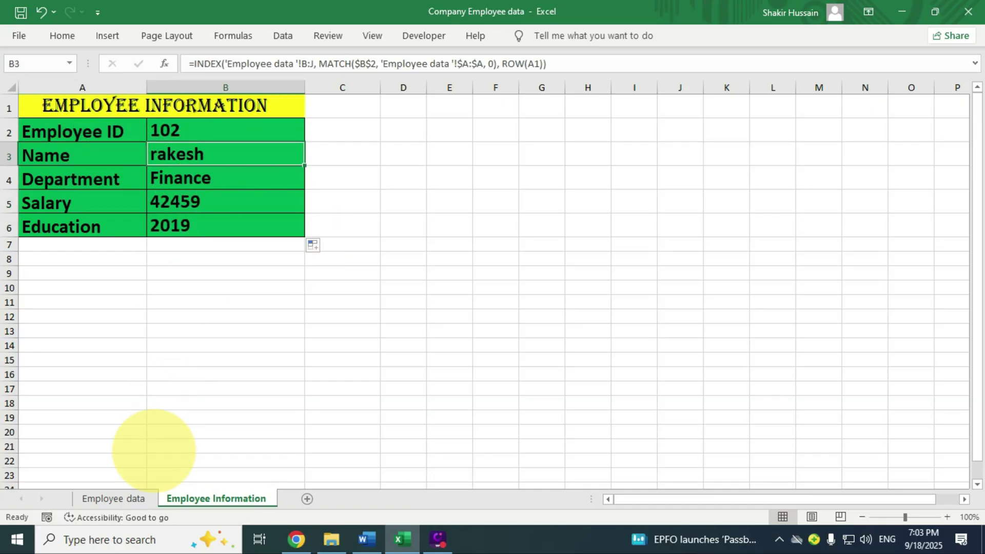
{"action": "left_click", "coordinate": [119, 497]}
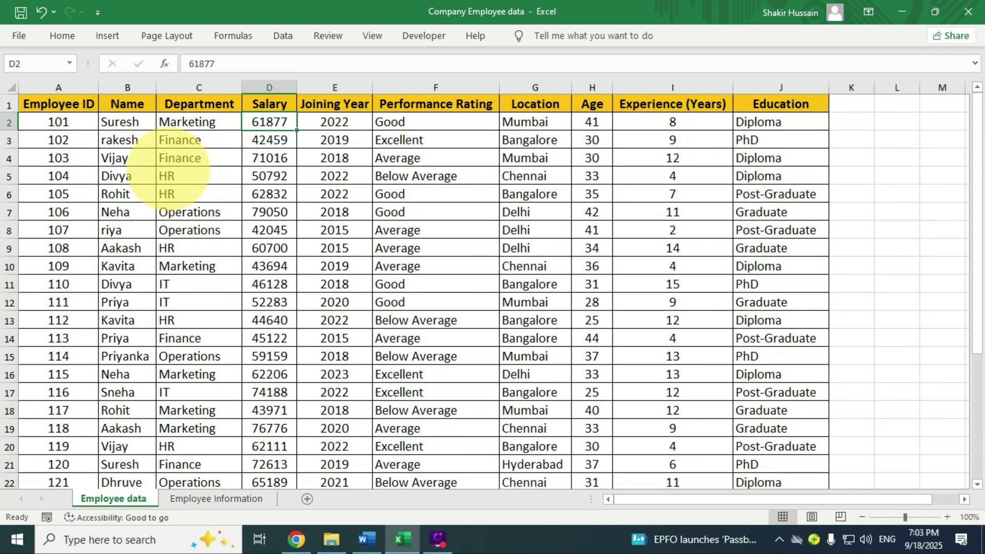
{"action": "left_click", "coordinate": [69, 143]}
{"action": "left_click", "coordinate": [121, 141]}
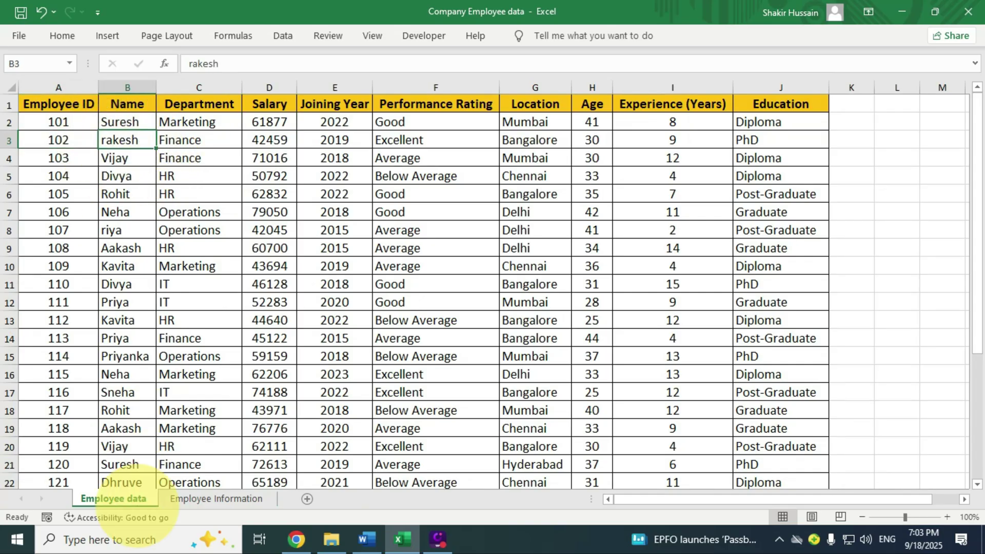
Check the looked-up department and salary against the same employee's row in the Employee data sheet.
{"action": "left_click", "coordinate": [179, 498]}
{"action": "left_click", "coordinate": [54, 182]}
{"action": "left_click", "coordinate": [176, 183]}
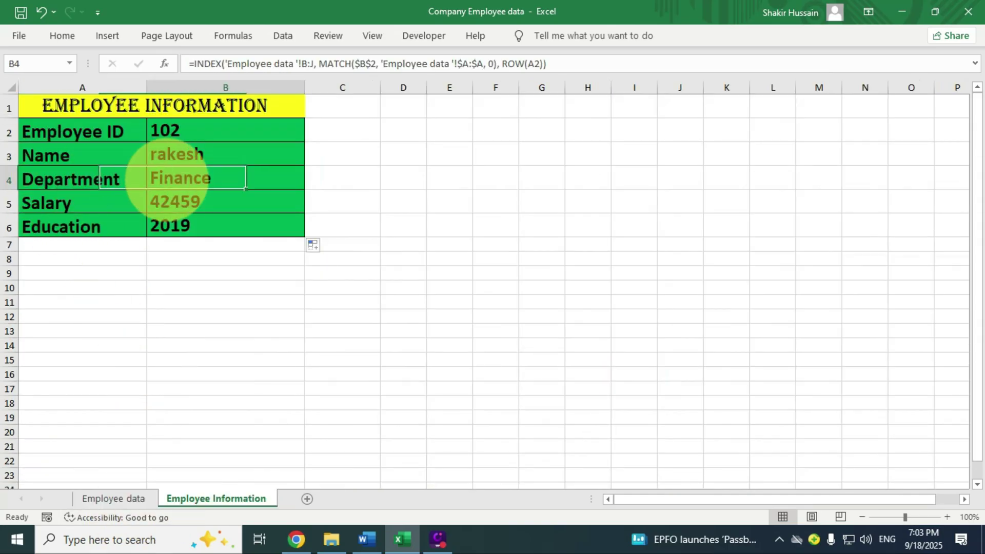
{"action": "left_click", "coordinate": [113, 498]}
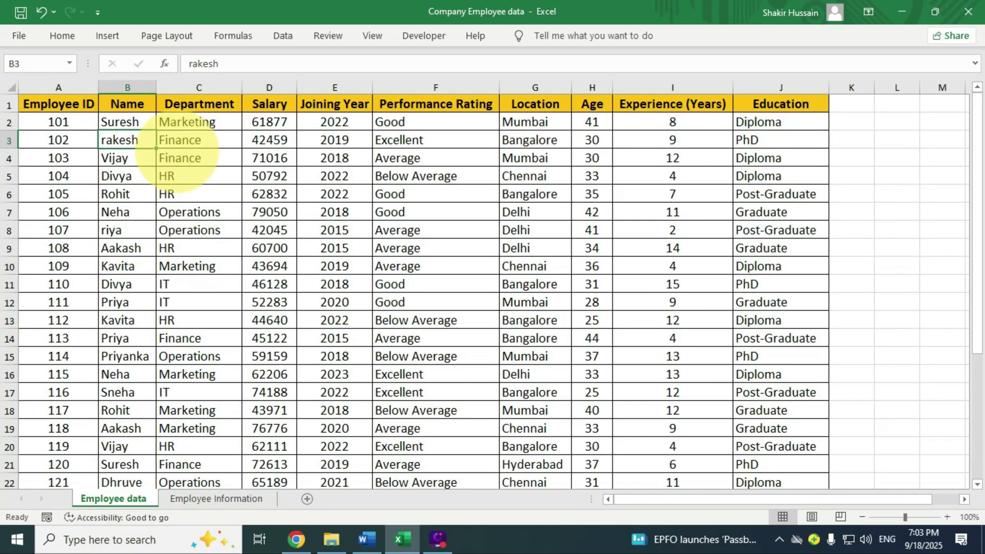
{"action": "left_click", "coordinate": [187, 140]}
{"action": "left_click", "coordinate": [216, 498]}
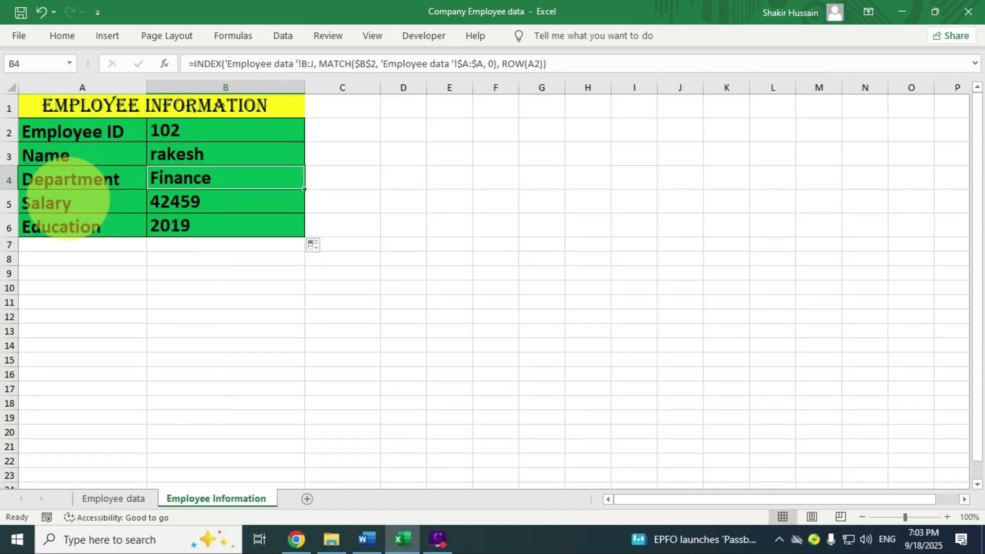
{"action": "left_click", "coordinate": [179, 200]}
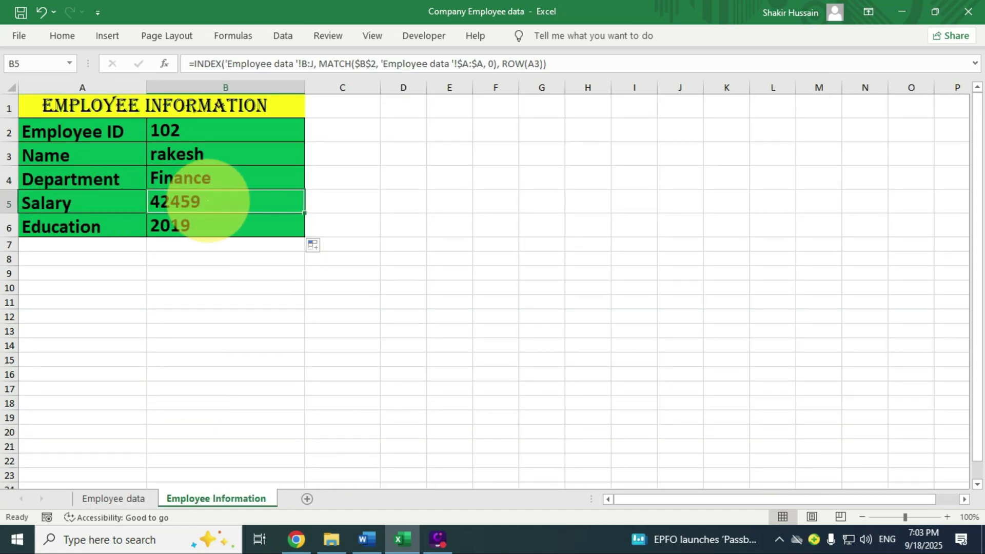
{"action": "left_click", "coordinate": [113, 498]}
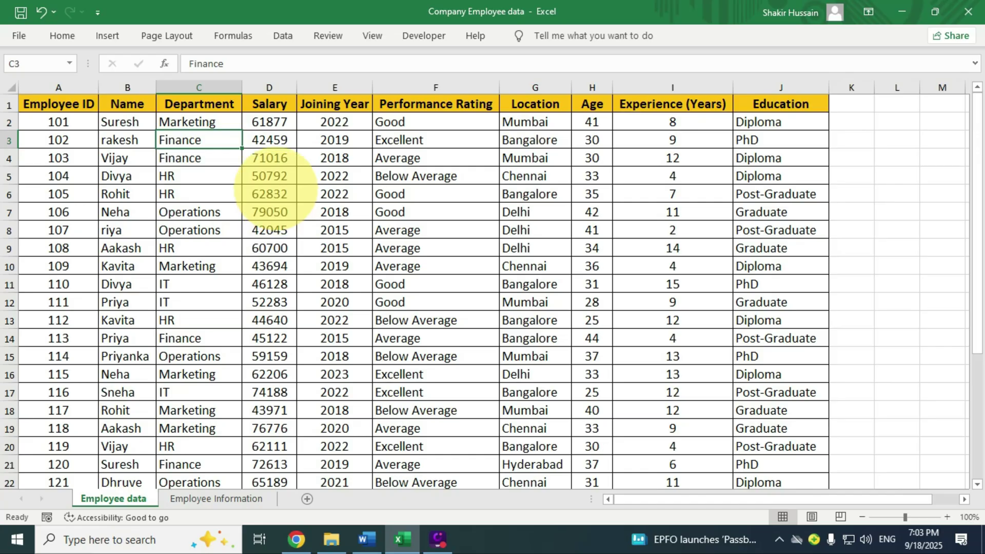
{"action": "left_click", "coordinate": [266, 139]}
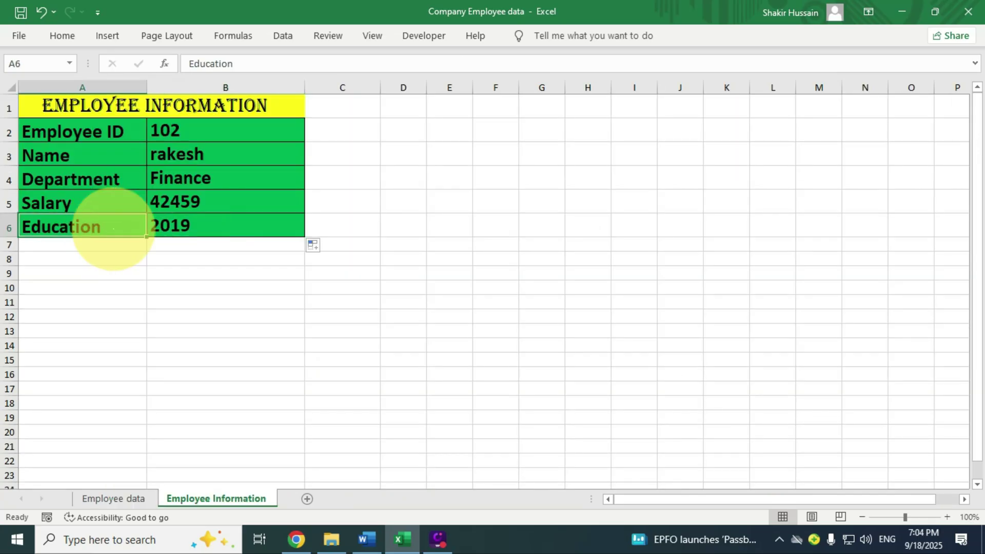
Compare the education result in B6 with the Education column of the employee's row in the Employee data sheet.
{"action": "left_click", "coordinate": [186, 220]}
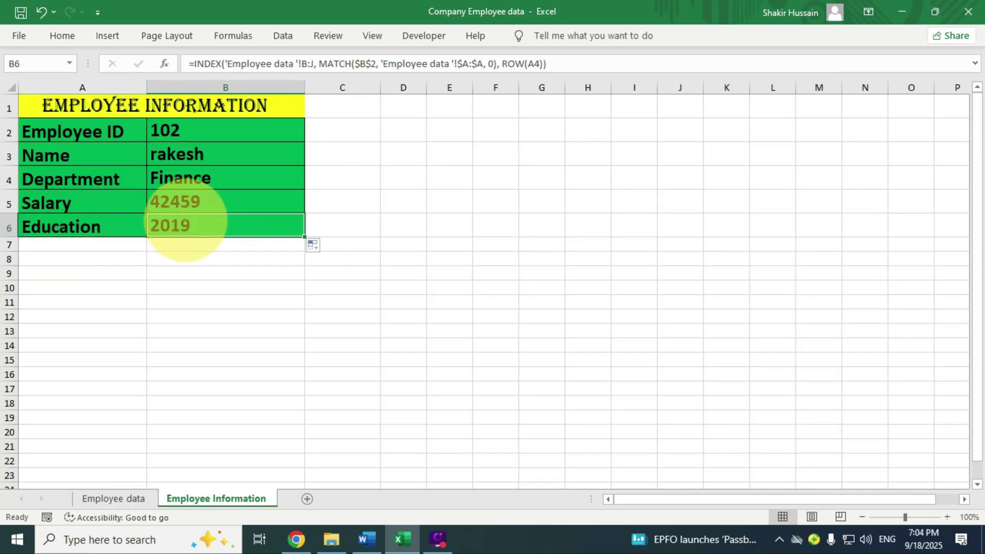
{"action": "left_click", "coordinate": [124, 499]}
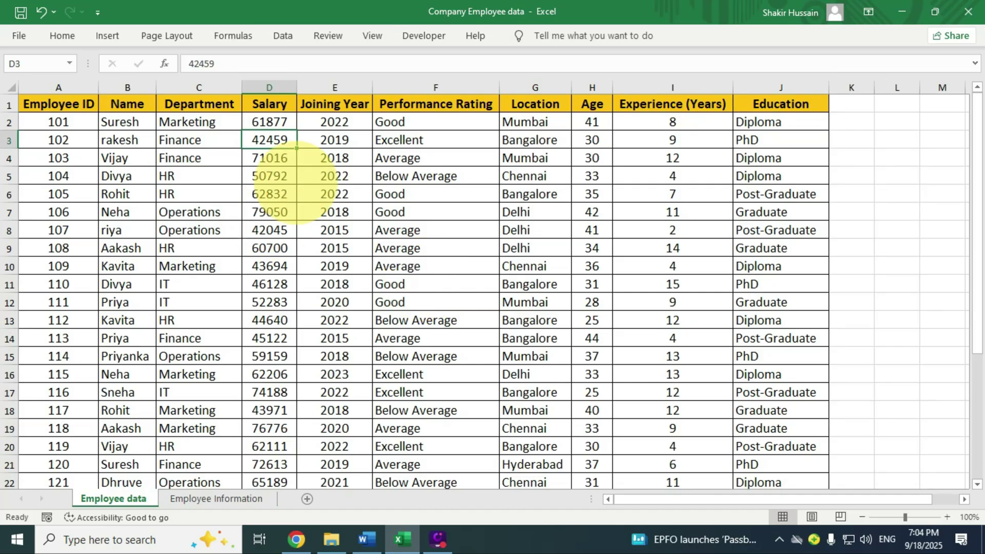
{"action": "left_click", "coordinate": [760, 140]}
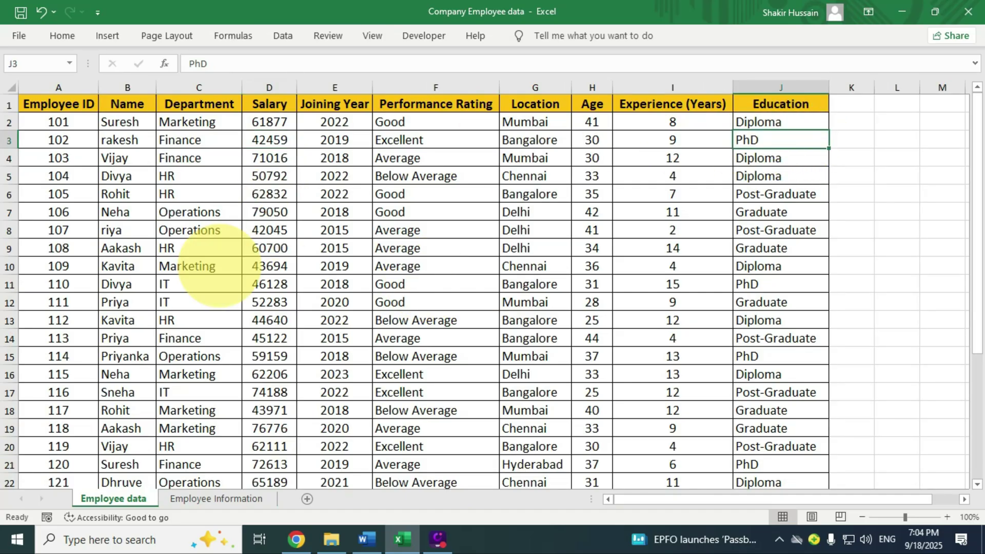
{"action": "left_click", "coordinate": [206, 498]}
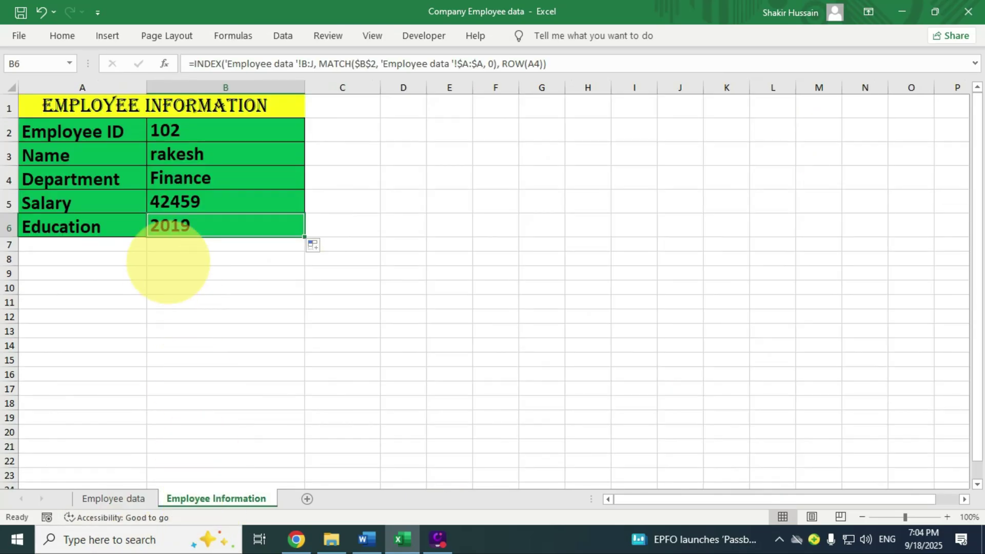
{"action": "left_click", "coordinate": [136, 230]}
{"action": "left_click", "coordinate": [156, 226]}
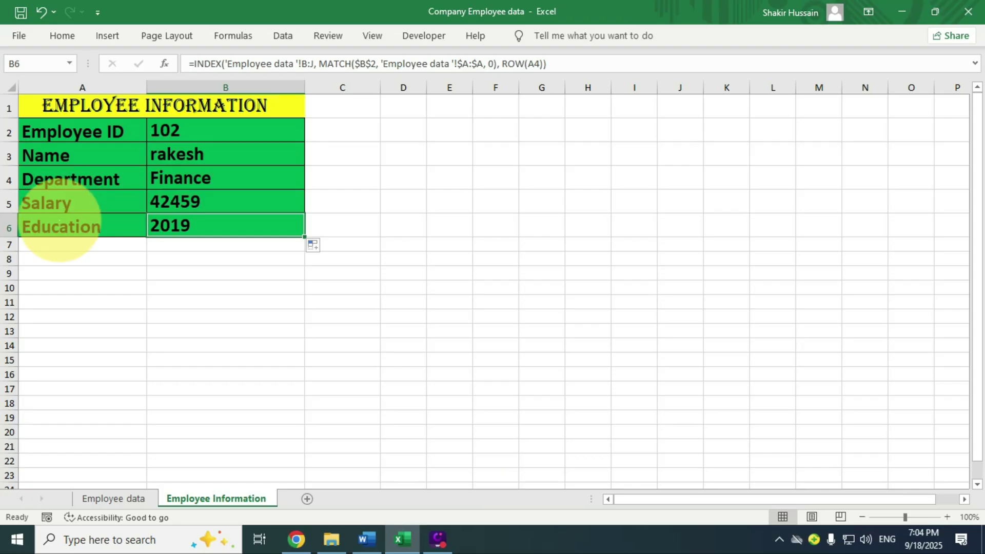
{"action": "left_click", "coordinate": [51, 232]}
{"action": "left_click", "coordinate": [197, 223]}
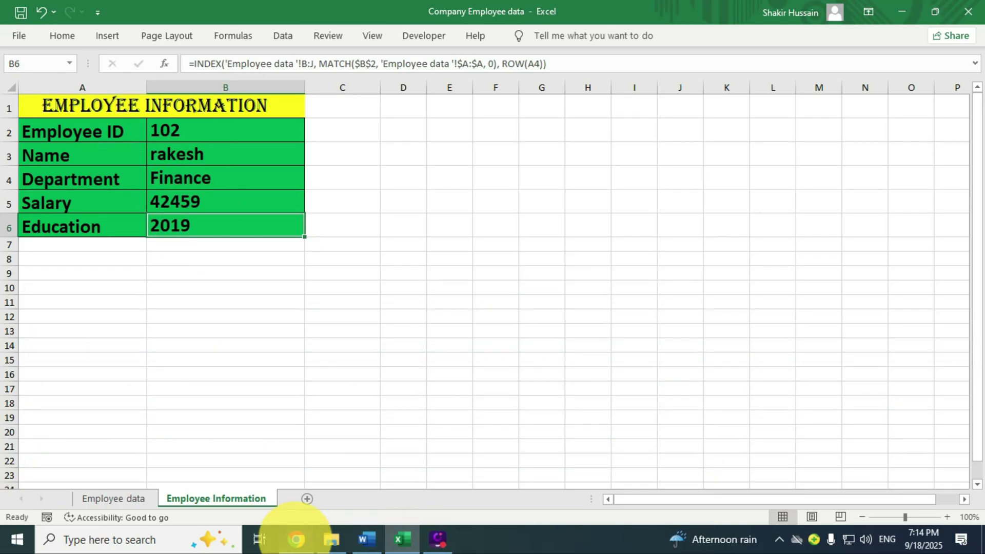
Switch to ChatGPT and send "b6 cell me drag karne pr education galat aa rahi hai data ko check karo or sahi result do".
{"action": "left_click", "coordinate": [296, 540]}
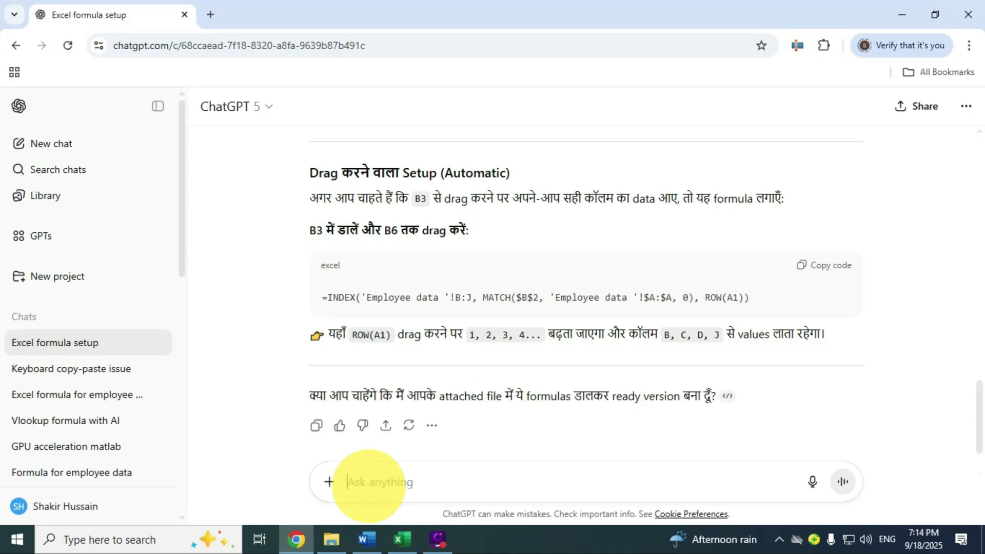
{"action": "type", "text": "b6"}
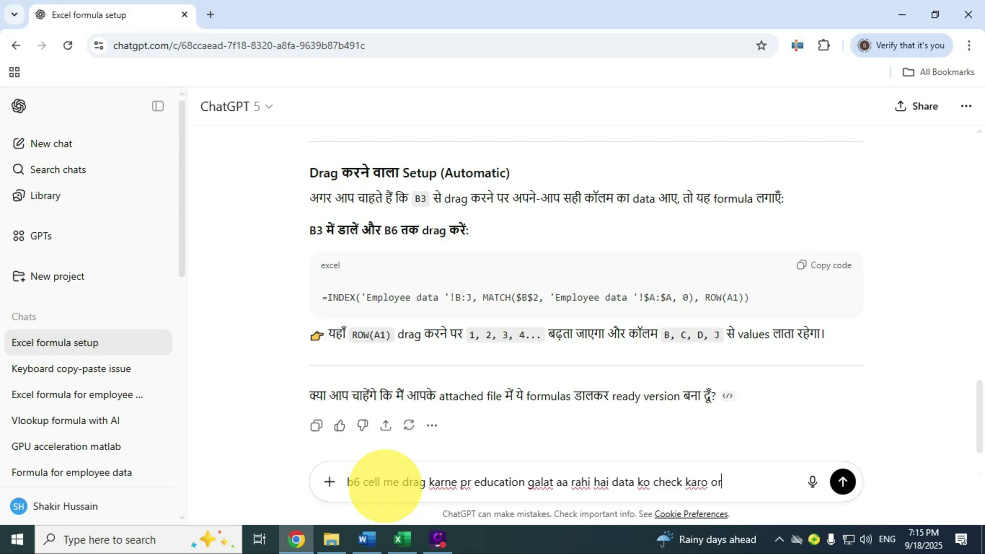
{"action": "type", "text": "hi result do"}
{"action": "left_click", "coordinate": [388, 485]}
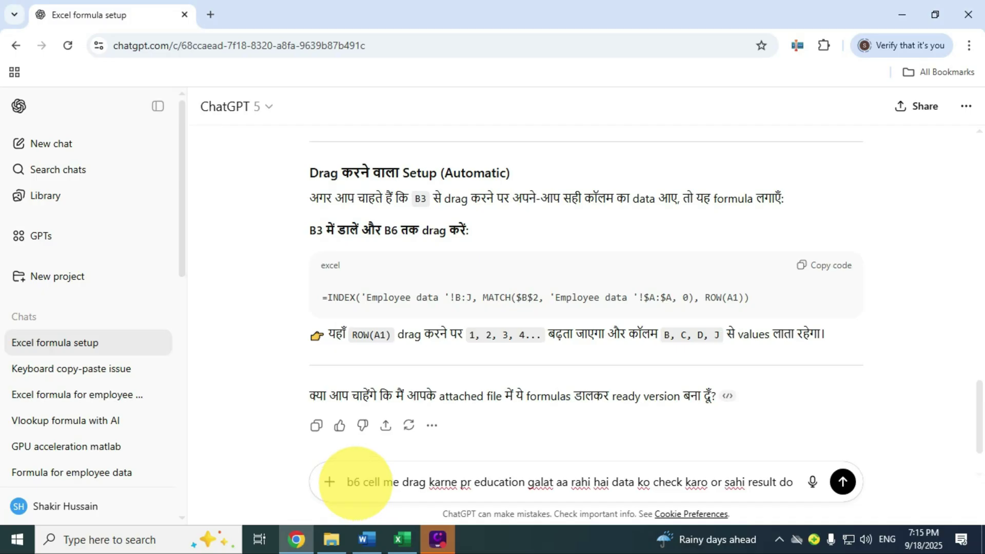
{"action": "left_click_drag", "start_coordinate": [348, 482], "coordinate": [813, 483]}
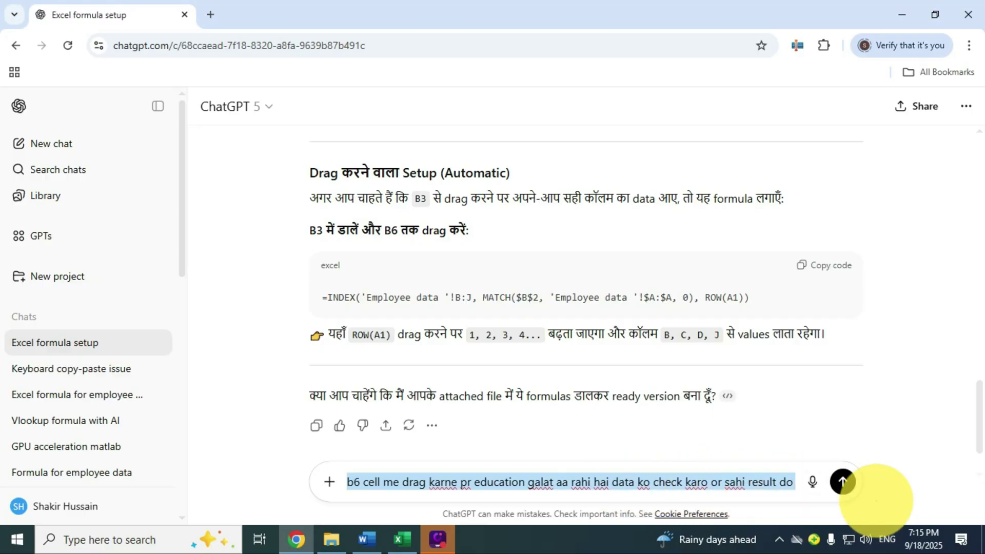
{"action": "left_click", "coordinate": [842, 481]}
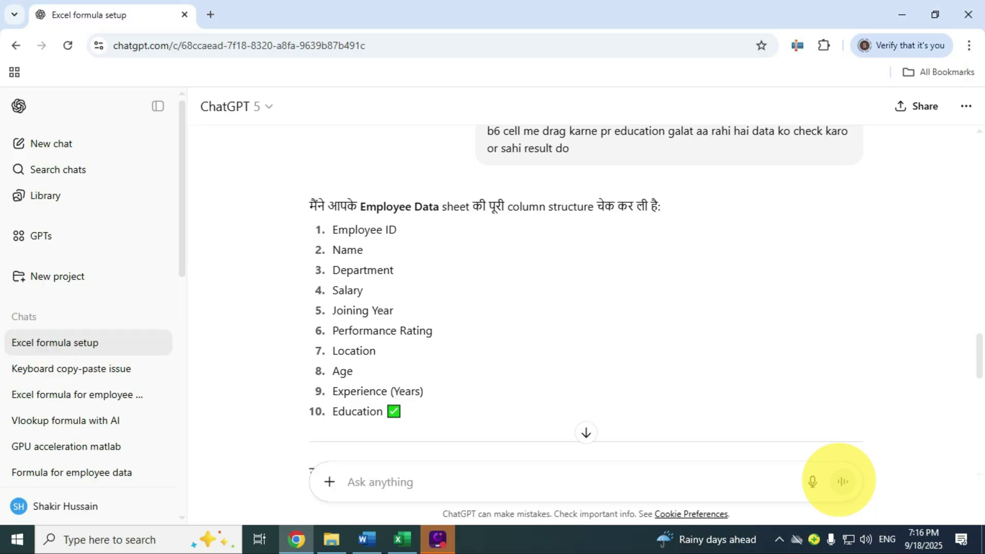
Copy ChatGPT's corrected drag formula =INDEX('Employee data '!B:J, MATCH($B$2, 'Employee data '!$A:$A, 0), CHOOSE(ROW(A1),1,2,3,10)) into Excel cell B3.
{"action": "scroll", "coordinate": [402, 285], "scroll_direction": "down", "scroll_amount": 5}
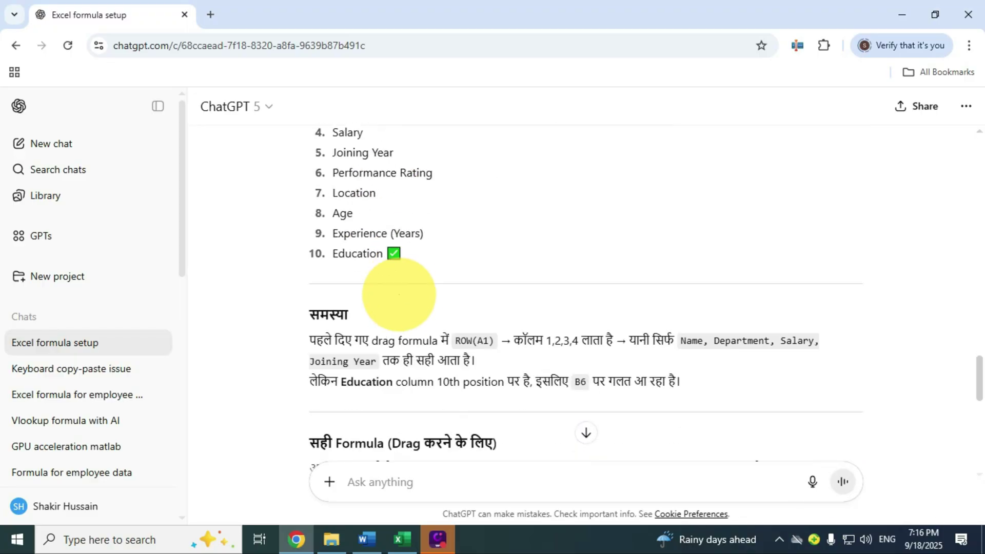
{"action": "scroll", "coordinate": [399, 298], "scroll_direction": "down", "scroll_amount": 4}
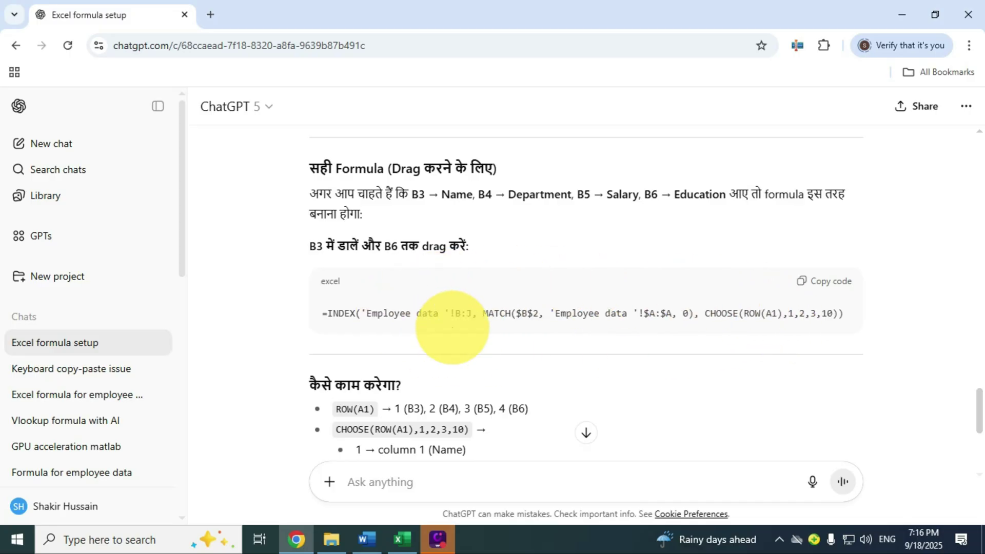
{"action": "scroll", "coordinate": [458, 331], "scroll_direction": "down", "scroll_amount": 4}
{"action": "scroll", "coordinate": [466, 333], "scroll_direction": "up", "scroll_amount": 4}
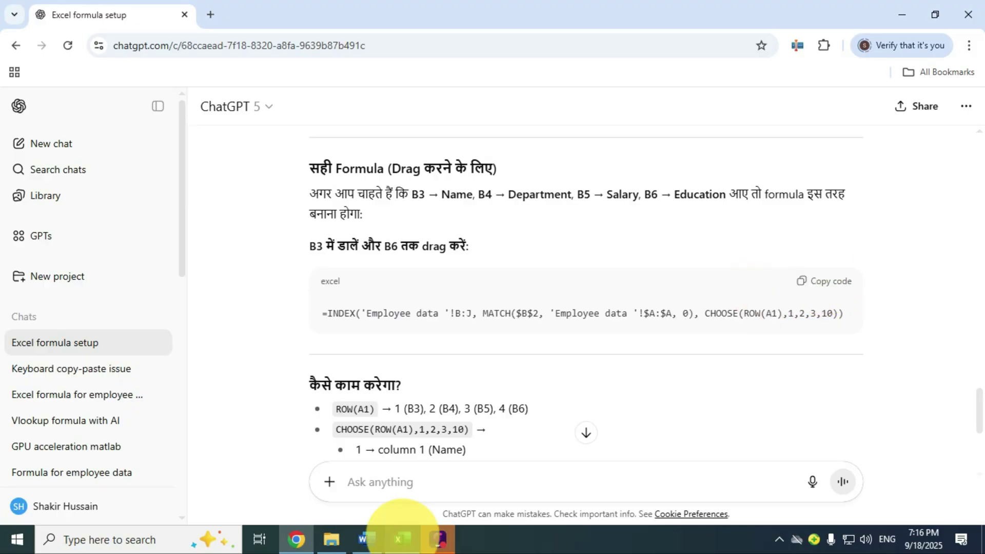
{"action": "left_click", "coordinate": [403, 534]}
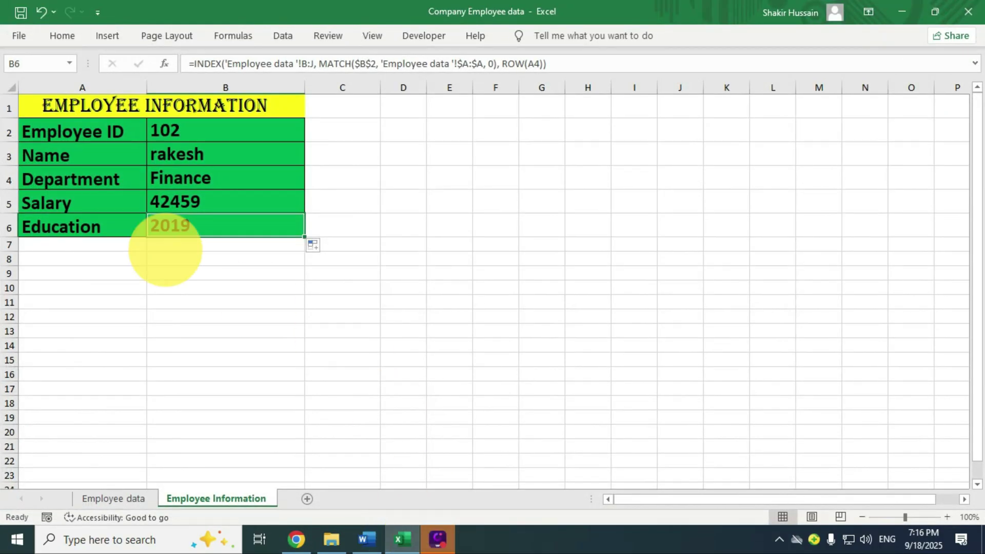
{"action": "left_click", "coordinate": [220, 156]}
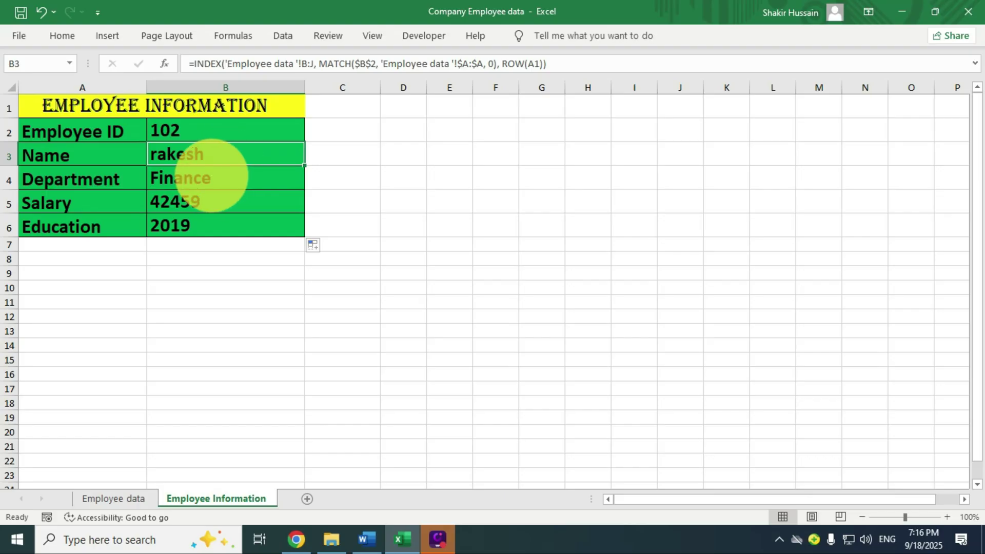
{"action": "type", "text": "=INDEX('Employee data '!B:J, MATCH($B$2, 'Employee data '!$A:$A, 0), CHOOSE(ROW(A1),1,2,3,10))"}
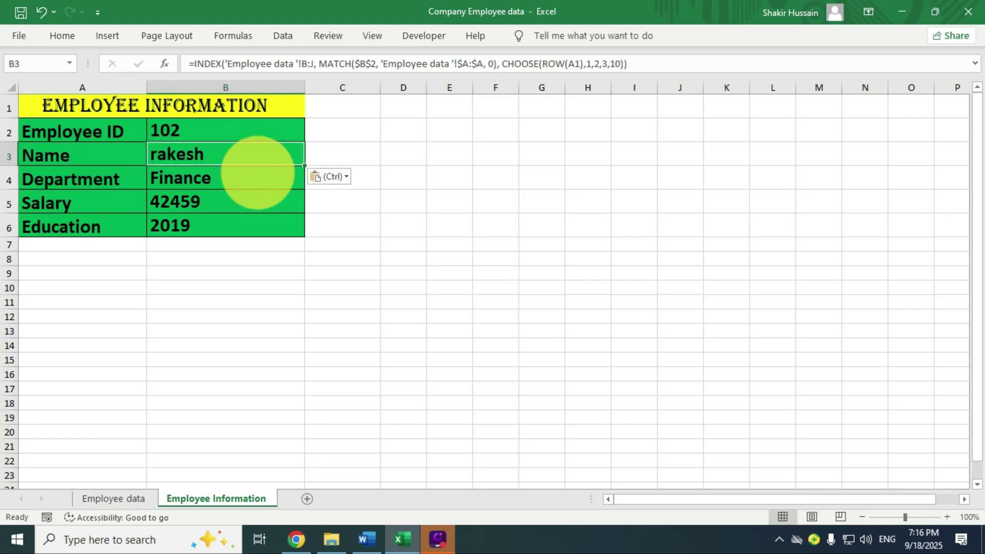
Fill the CHOOSE-based lookup formula from cell B3 down to B6.
{"action": "left_click", "coordinate": [54, 153]}
{"action": "left_click", "coordinate": [186, 155]}
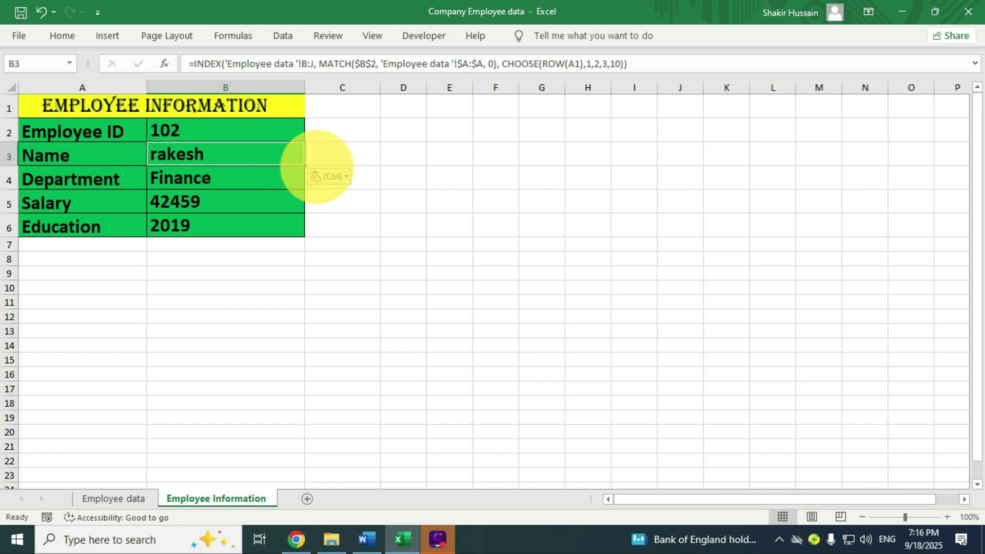
{"action": "left_click_drag", "start_coordinate": [304, 165], "coordinate": [302, 236]}
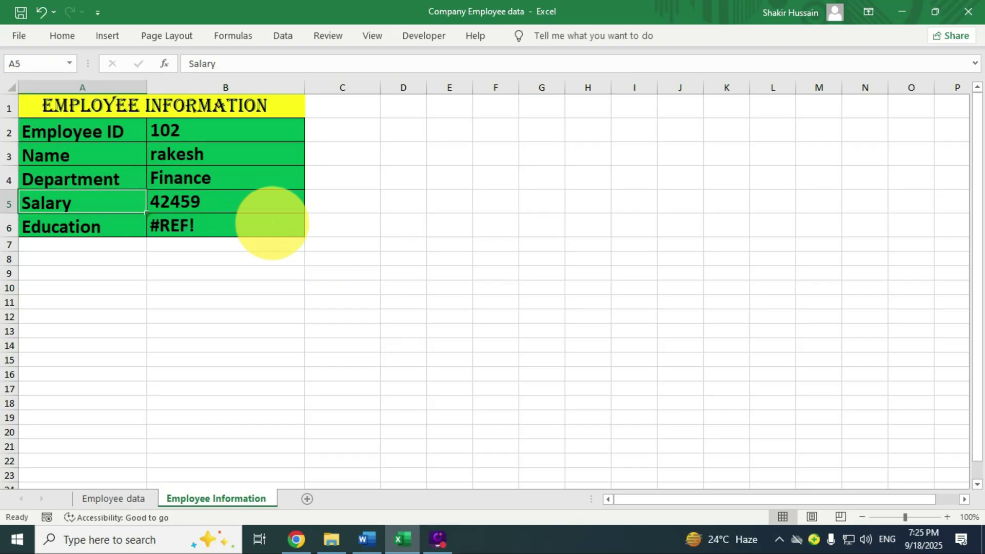
Examine the filled lookup results in B3 to B6 and the formula behind the Education value in B6.
{"action": "left_click", "coordinate": [272, 220]}
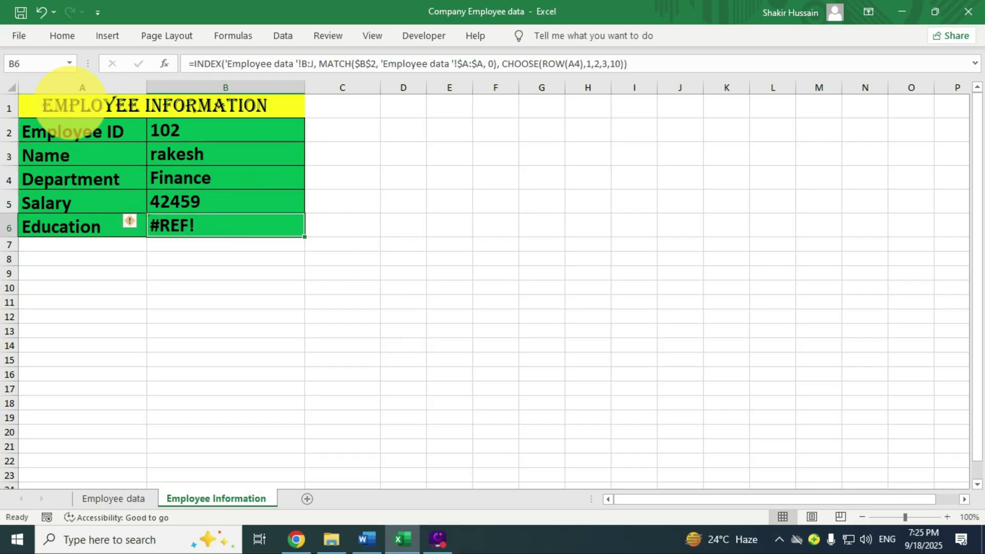
{"action": "left_click_drag", "start_coordinate": [103, 105], "coordinate": [183, 167]}
{"action": "left_click", "coordinate": [169, 202]}
{"action": "left_click", "coordinate": [122, 226]}
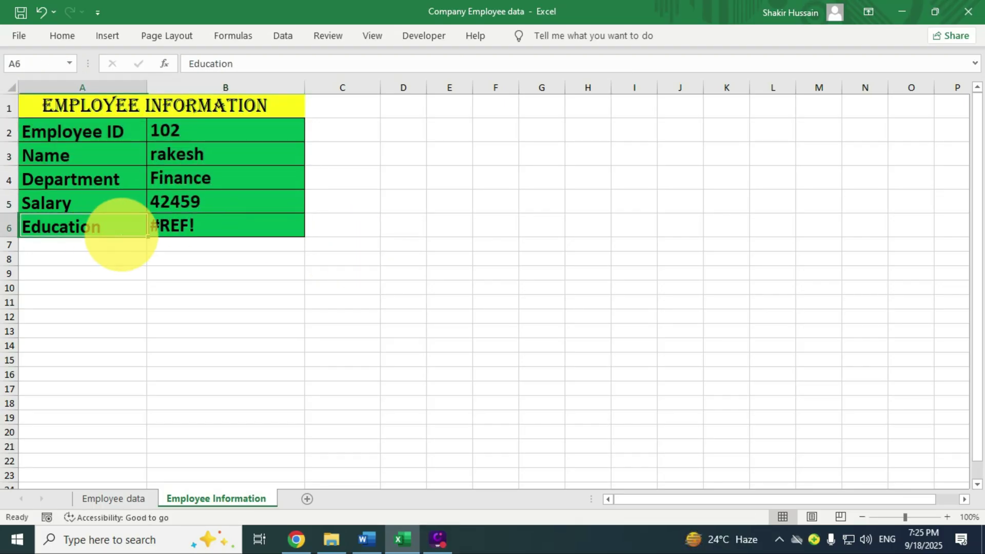
{"action": "left_click", "coordinate": [212, 232]}
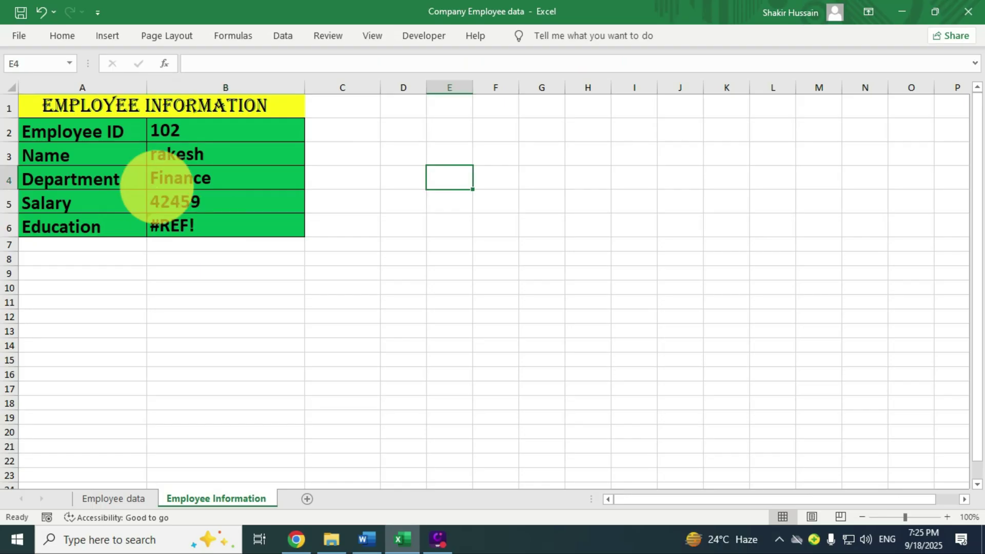
Copy the Employee Information table A1:B6 from Excel and paste it into a new message in the ChatGPT conversation.
{"action": "left_click", "coordinate": [168, 185]}
{"action": "left_click", "coordinate": [204, 205]}
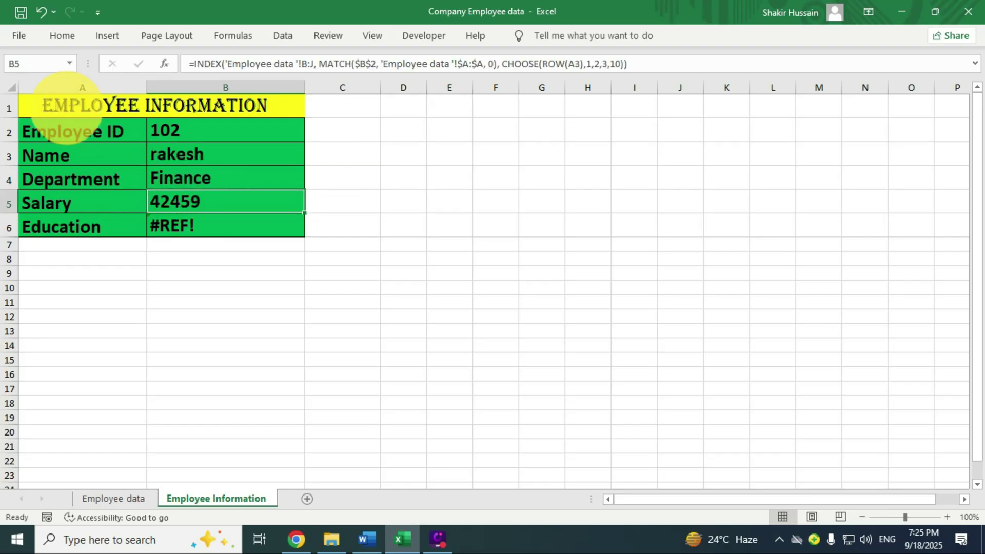
{"action": "left_click_drag", "start_coordinate": [67, 111], "coordinate": [229, 229]}
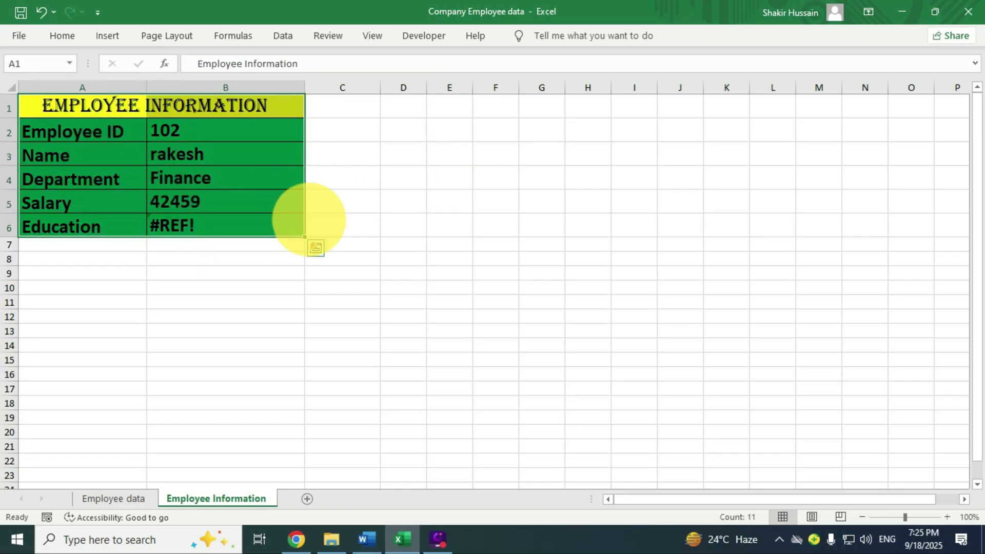
{"action": "key", "text": "ctrl+c"}
{"action": "key", "text": "ctrl+q"}
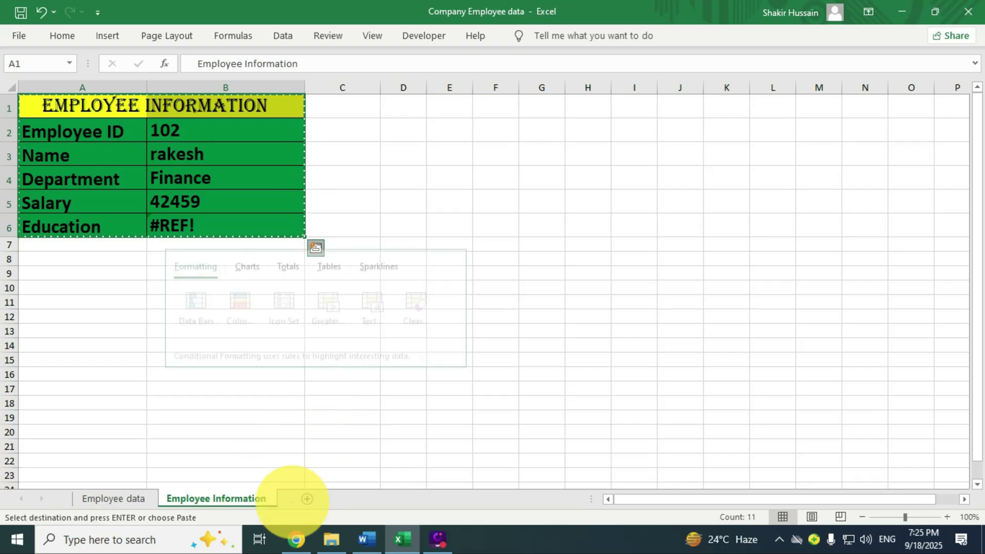
{"action": "left_click", "coordinate": [296, 540]}
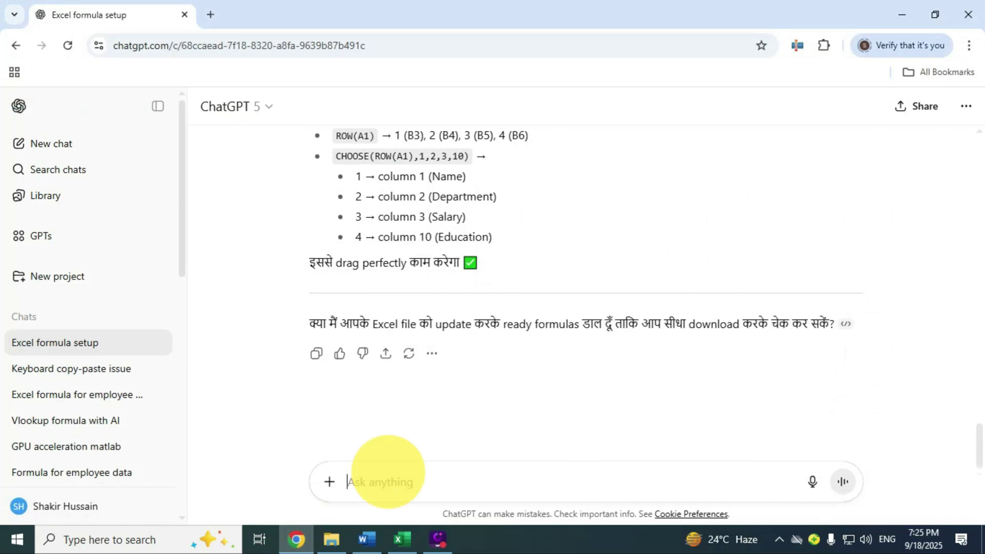
{"action": "left_click", "coordinate": [388, 471]}
{"action": "key", "text": "ctrl+v"}
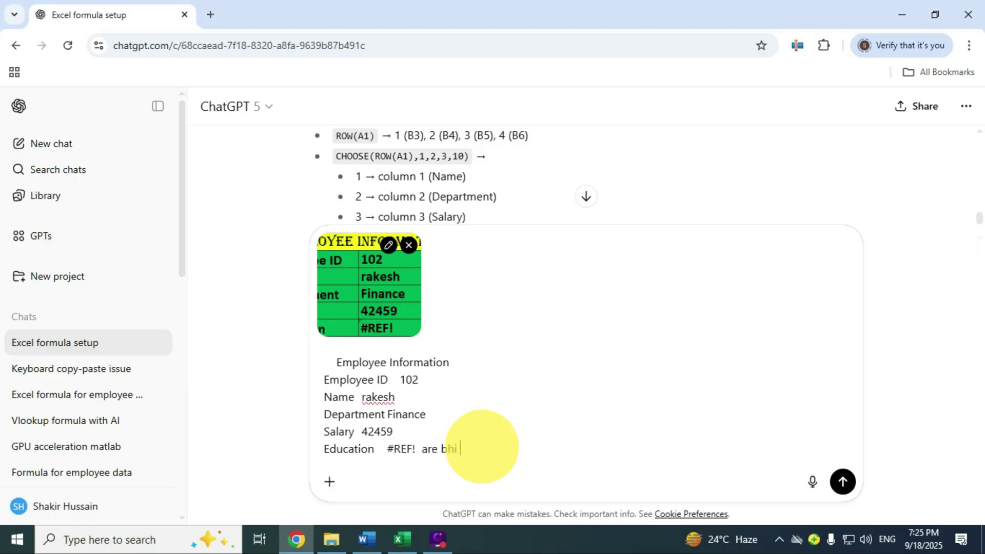
Add "are bhi fir se education galat aa rahi hai fir se chek karo or es baar sahi result do" after the pasted table and send it.
{"action": "type", "text": "are bhi fir se education galat aa rahi hai fir se chek karo or es baar"}
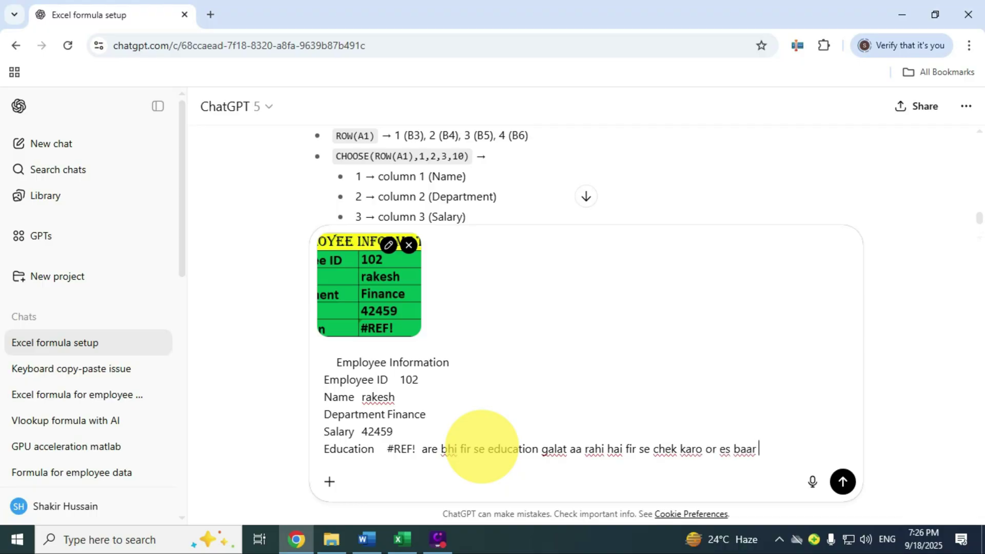
{"action": "type", "text": "sahi result d"}
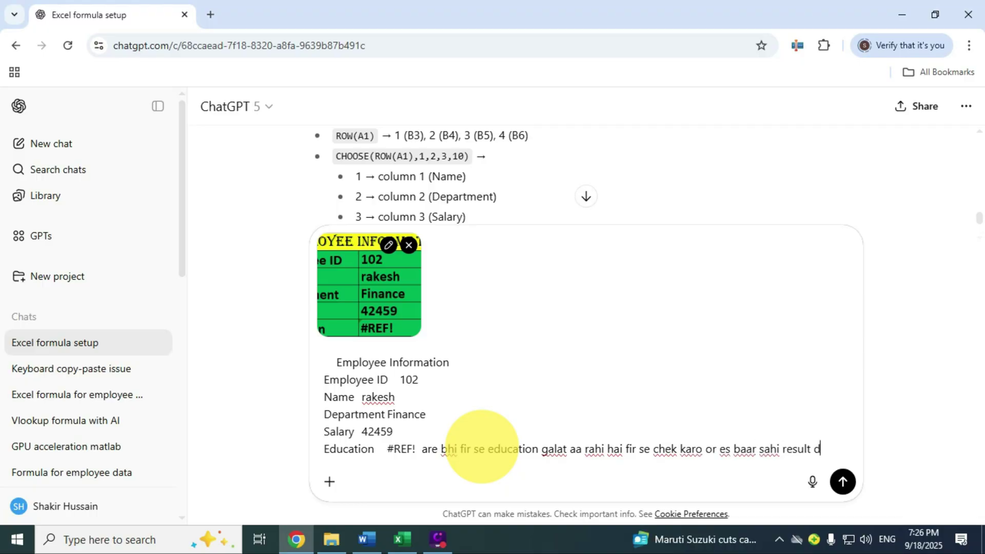
{"action": "type", "text": "o"}
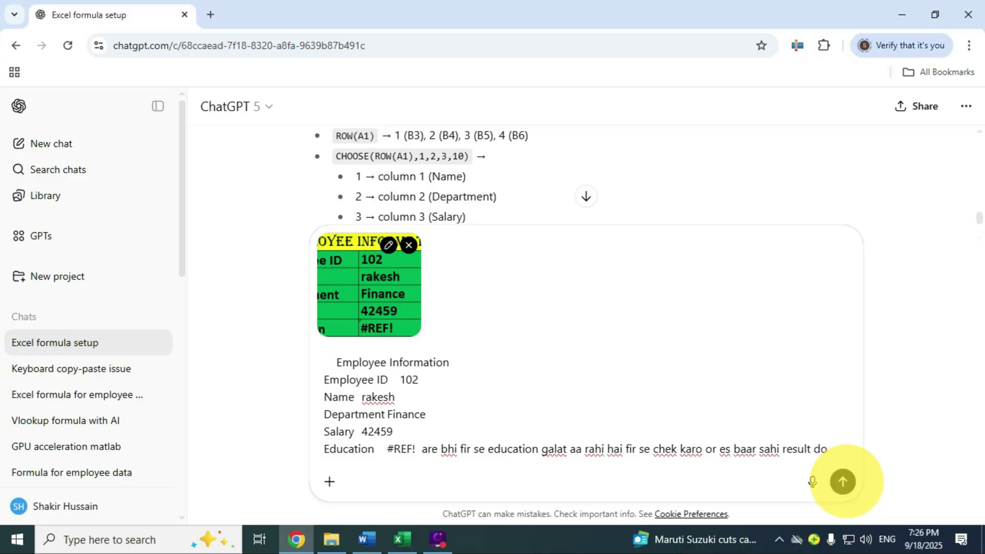
{"action": "left_click", "coordinate": [843, 481]}
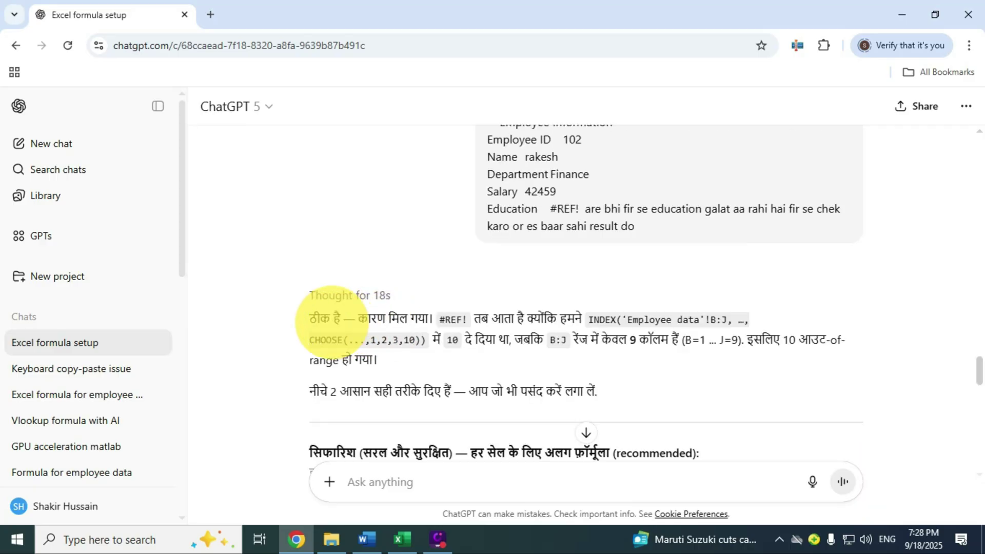
Read ChatGPT's reply on the cause of the #REF! error, its separate cell formulas and its single formula for dragging B3 to B6.
{"action": "left_click_drag", "start_coordinate": [310, 315], "coordinate": [428, 322]}
{"action": "scroll", "coordinate": [515, 307], "scroll_direction": "down", "scroll_amount": 1}
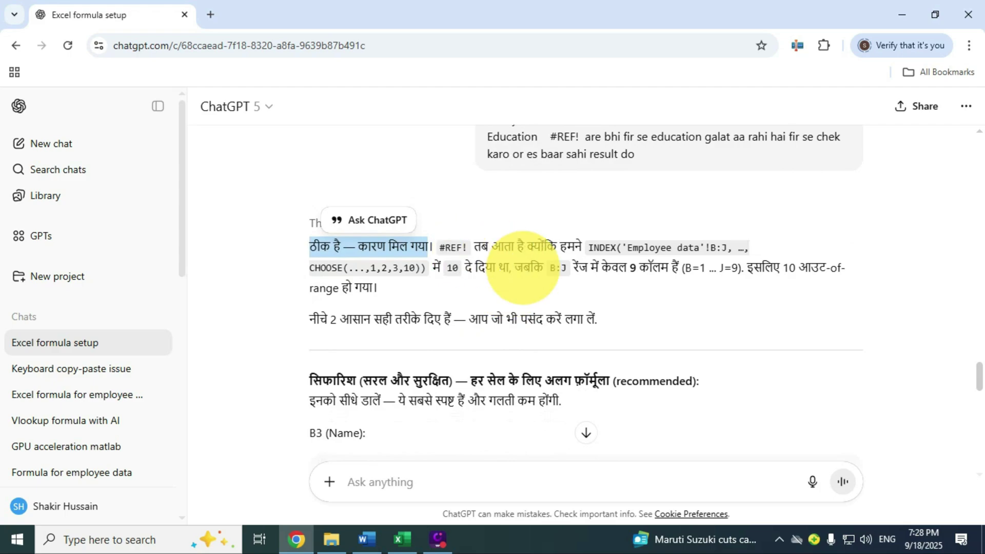
{"action": "scroll", "coordinate": [522, 267], "scroll_direction": "down", "scroll_amount": 1}
{"action": "scroll", "coordinate": [539, 283], "scroll_direction": "up", "scroll_amount": 2}
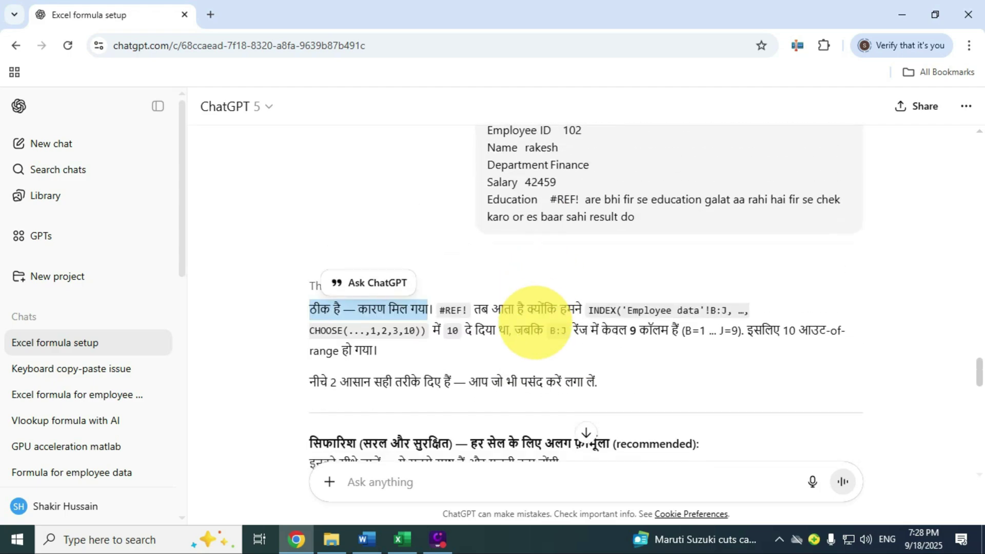
{"action": "scroll", "coordinate": [554, 292], "scroll_direction": "down", "scroll_amount": 1}
{"action": "scroll", "coordinate": [544, 246], "scroll_direction": "down", "scroll_amount": 1}
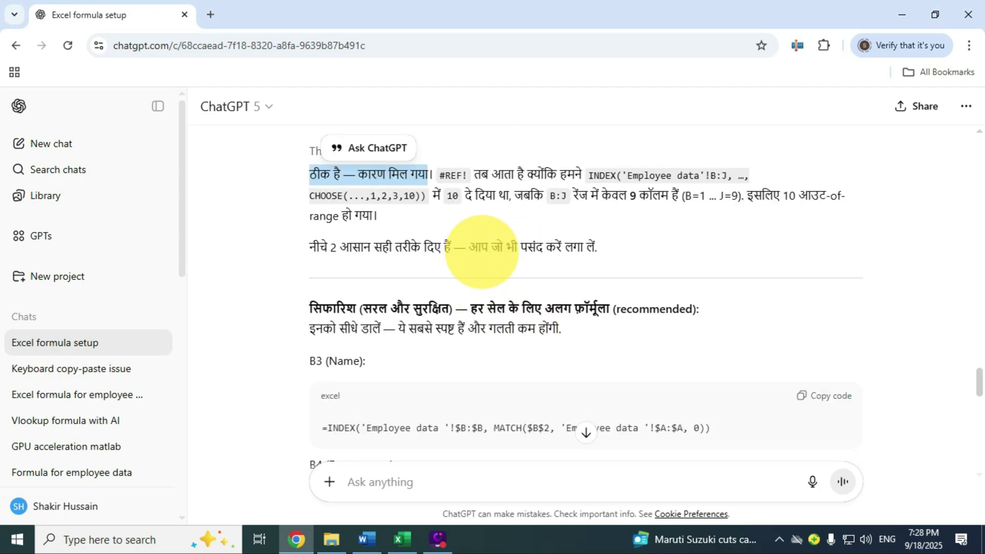
{"action": "scroll", "coordinate": [451, 257], "scroll_direction": "down", "scroll_amount": 1}
{"action": "scroll", "coordinate": [475, 236], "scroll_direction": "up", "scroll_amount": 2}
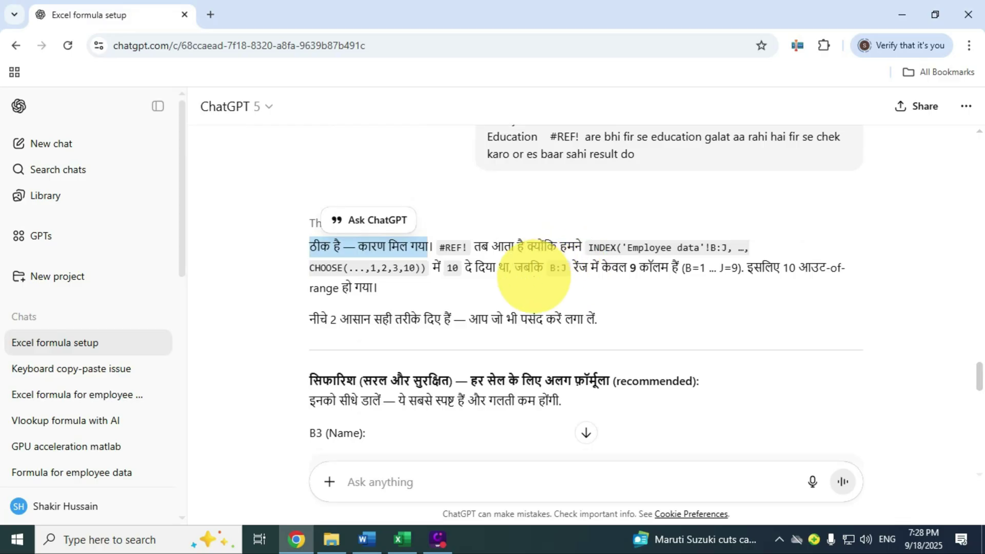
{"action": "scroll", "coordinate": [534, 275], "scroll_direction": "down", "scroll_amount": 1}
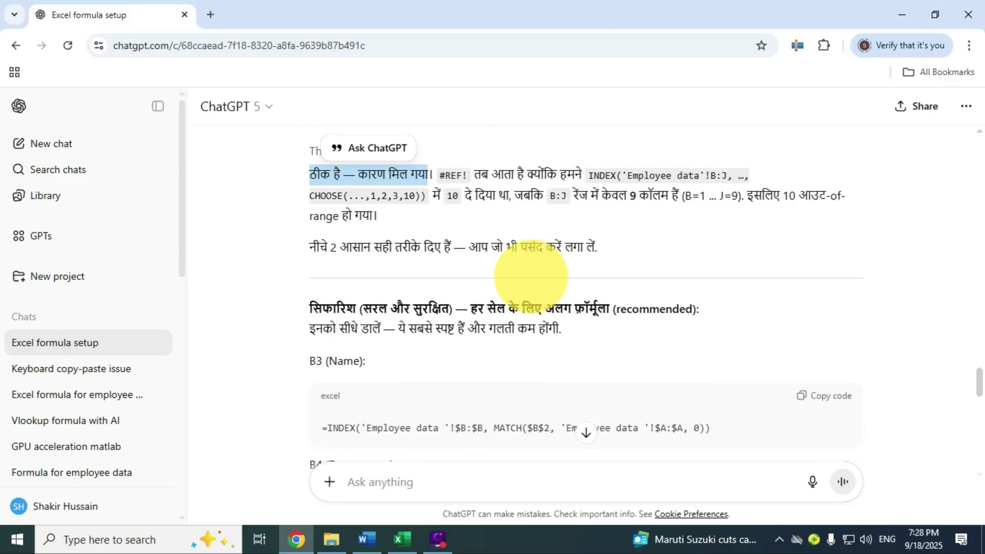
{"action": "scroll", "coordinate": [489, 279], "scroll_direction": "down", "scroll_amount": 3}
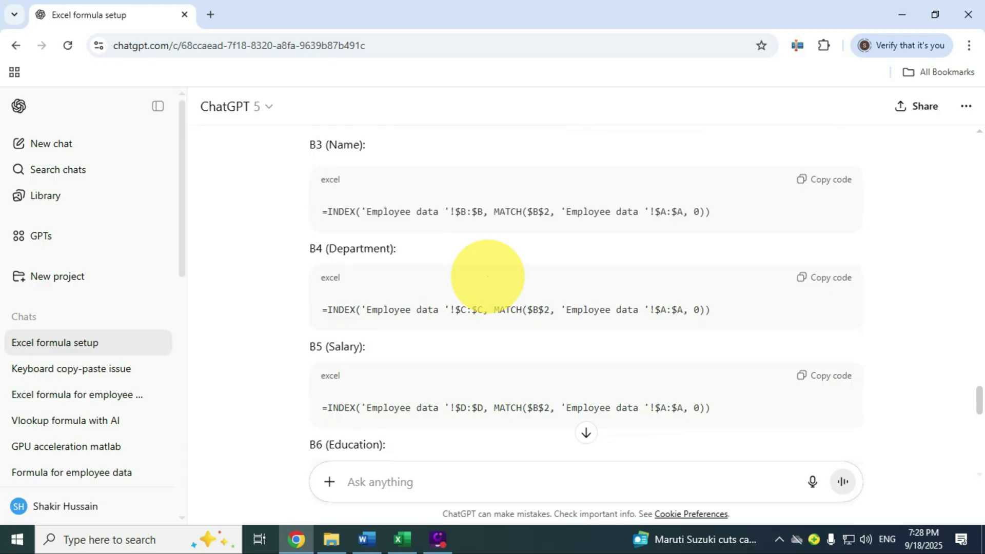
{"action": "scroll", "coordinate": [488, 276], "scroll_direction": "down", "scroll_amount": 1}
{"action": "scroll", "coordinate": [488, 276], "scroll_direction": "down", "scroll_amount": 2}
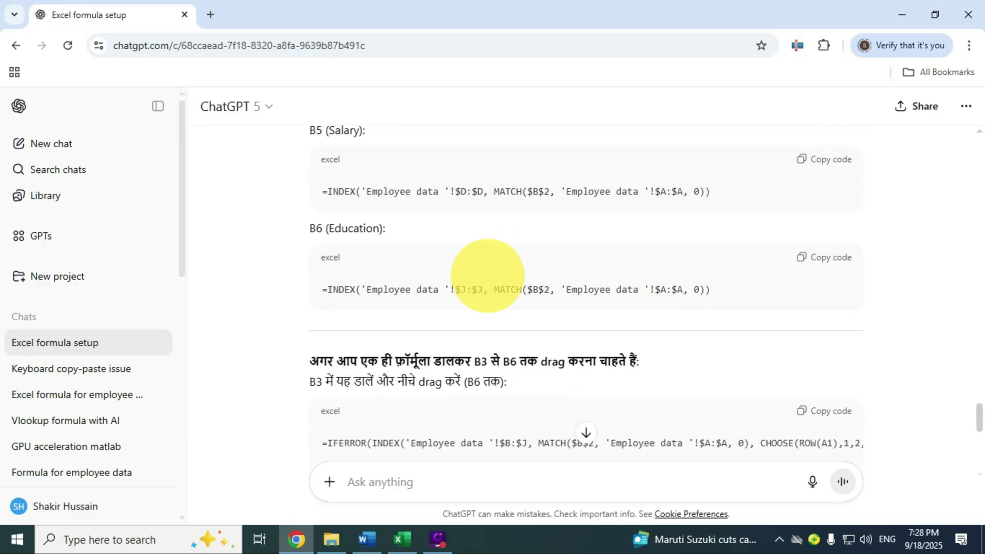
{"action": "scroll", "coordinate": [488, 276], "scroll_direction": "down", "scroll_amount": 1}
{"action": "scroll", "coordinate": [489, 274], "scroll_direction": "down", "scroll_amount": 1}
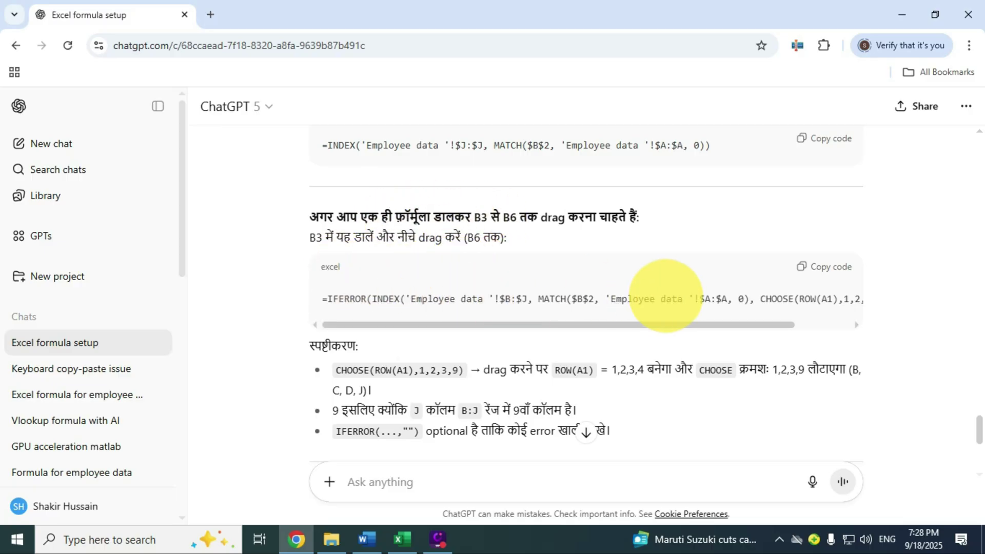
Copy ChatGPT's =IFERROR(INDEX('Employee data '!$B:$J, MATCH($B$2, 'Employee data '!$A:$A, 0), CHOOSE(ROW(A1),1,2,3,9)),"") into Excel cell B3 and fill it down to B6.
{"action": "left_click", "coordinate": [827, 266]}
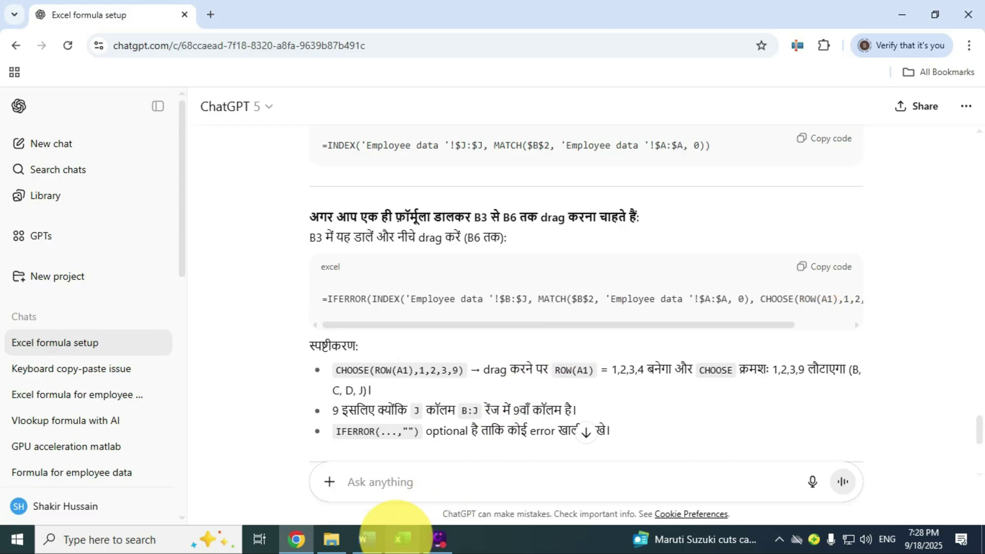
{"action": "mouse_move", "coordinate": [401, 538]}
{"action": "left_click", "coordinate": [400, 482]}
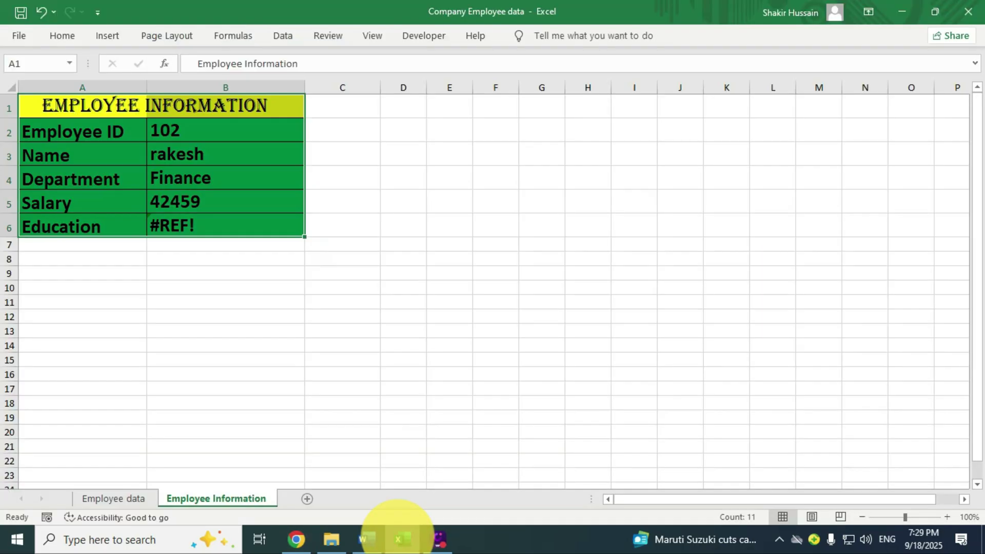
{"action": "left_click", "coordinate": [186, 157]}
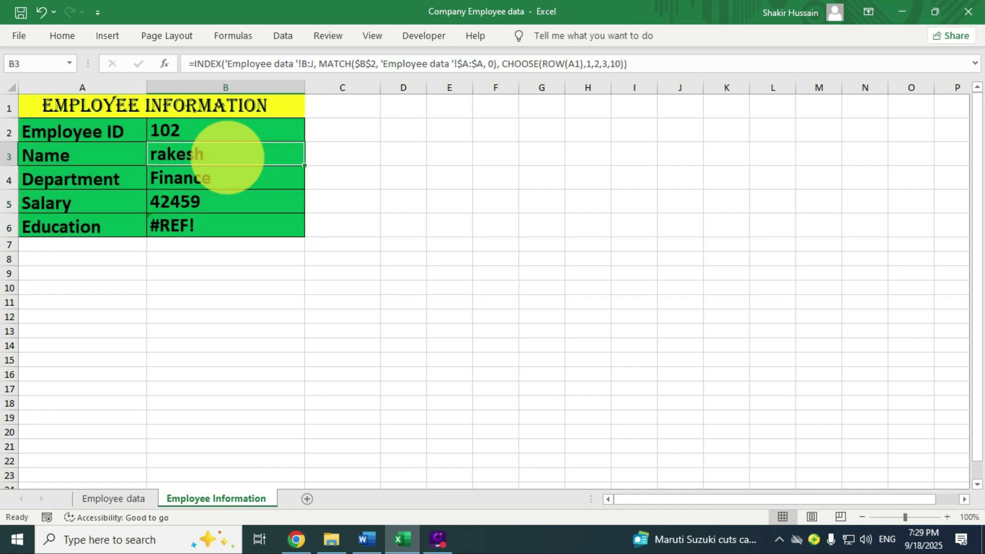
{"action": "key", "text": "ctrl+v"}
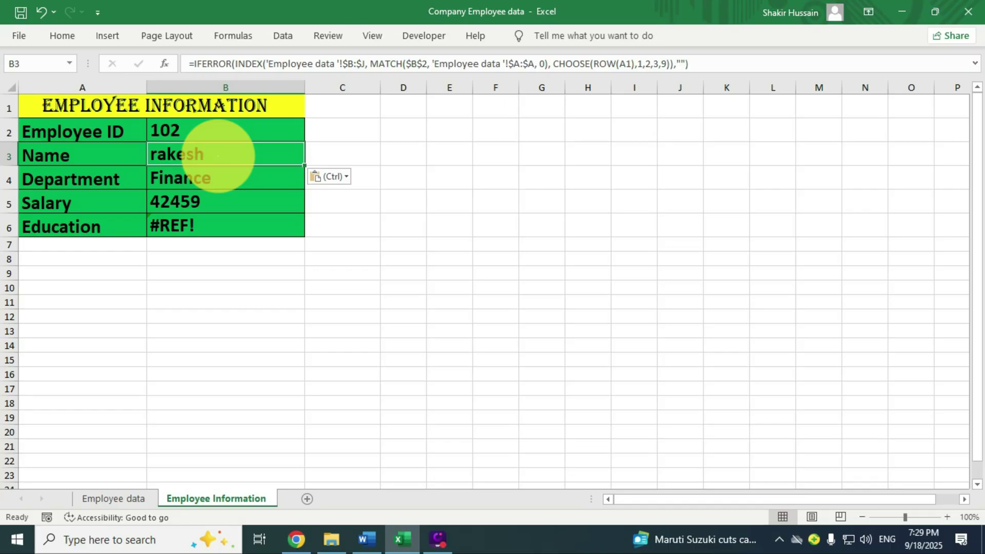
{"action": "left_click_drag", "start_coordinate": [305, 165], "coordinate": [304, 235]}
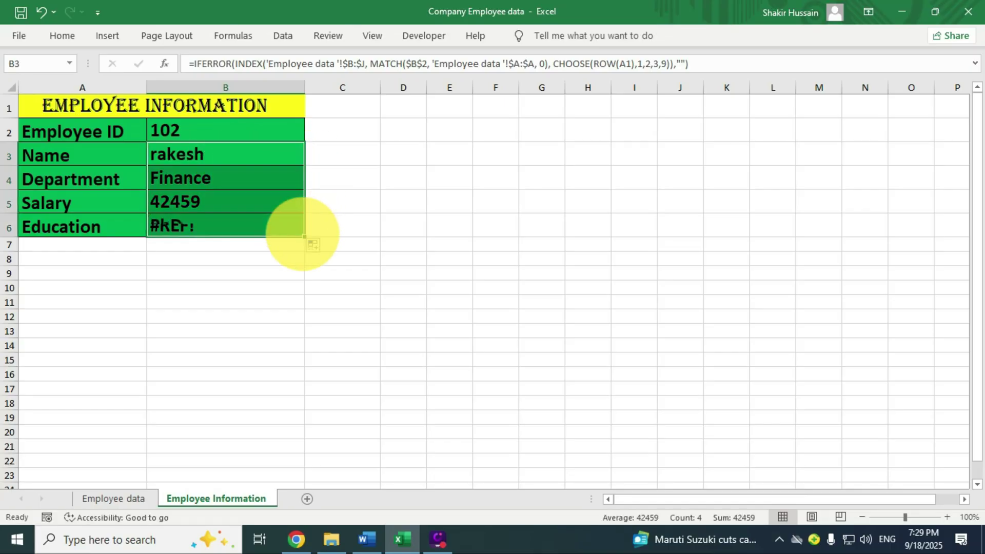
{"action": "left_click", "coordinate": [402, 224]}
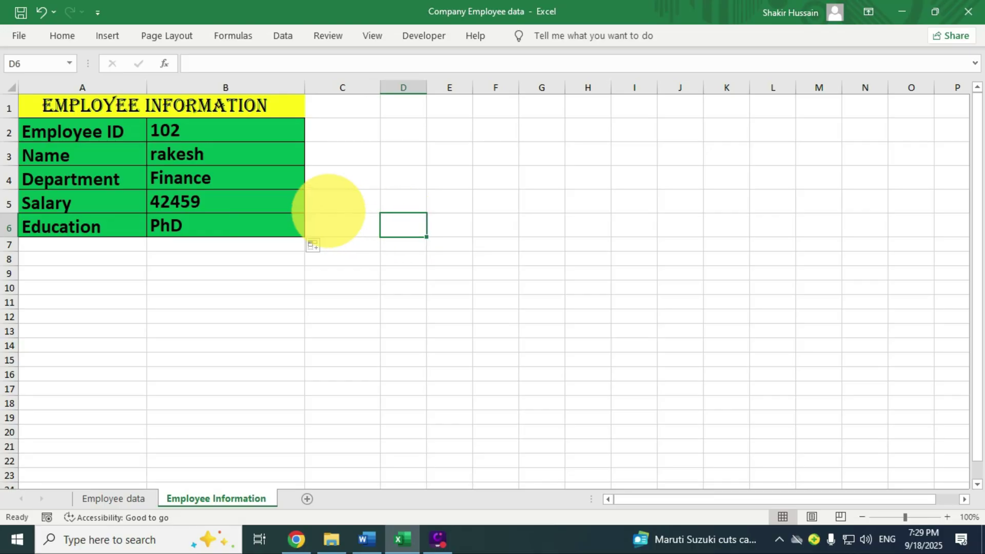
Examine the employee ID in B2 and the filled lookup results and formulas in cells B3 to B6.
{"action": "left_click", "coordinate": [184, 209]}
{"action": "left_click", "coordinate": [91, 134]}
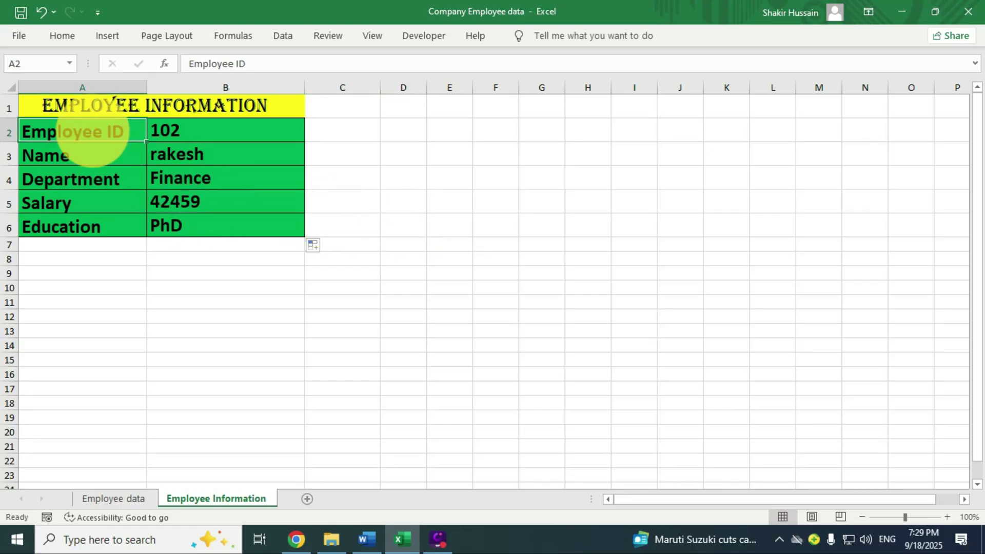
{"action": "left_click", "coordinate": [196, 139]}
{"action": "left_click", "coordinate": [51, 155]}
{"action": "left_click", "coordinate": [191, 154]}
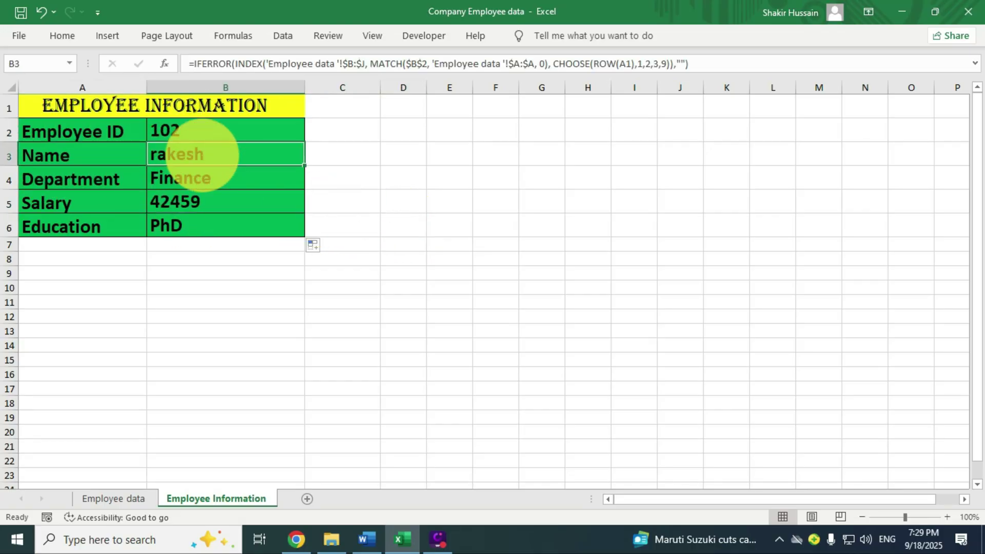
{"action": "left_click", "coordinate": [177, 201]}
{"action": "left_click", "coordinate": [185, 224]}
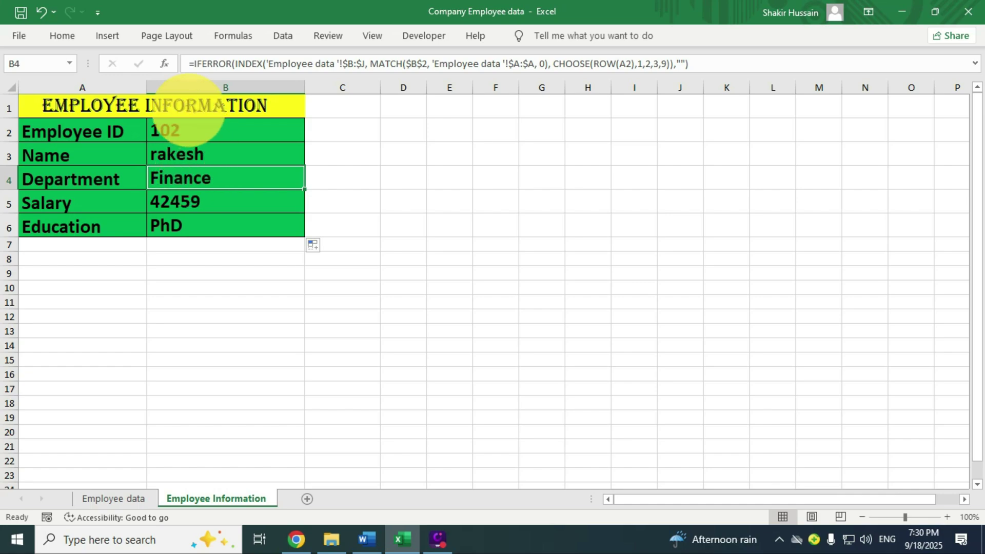
{"action": "left_click", "coordinate": [179, 112]}
{"action": "left_click", "coordinate": [177, 131]}
{"action": "left_click", "coordinate": [96, 135]}
{"action": "left_click", "coordinate": [189, 139]}
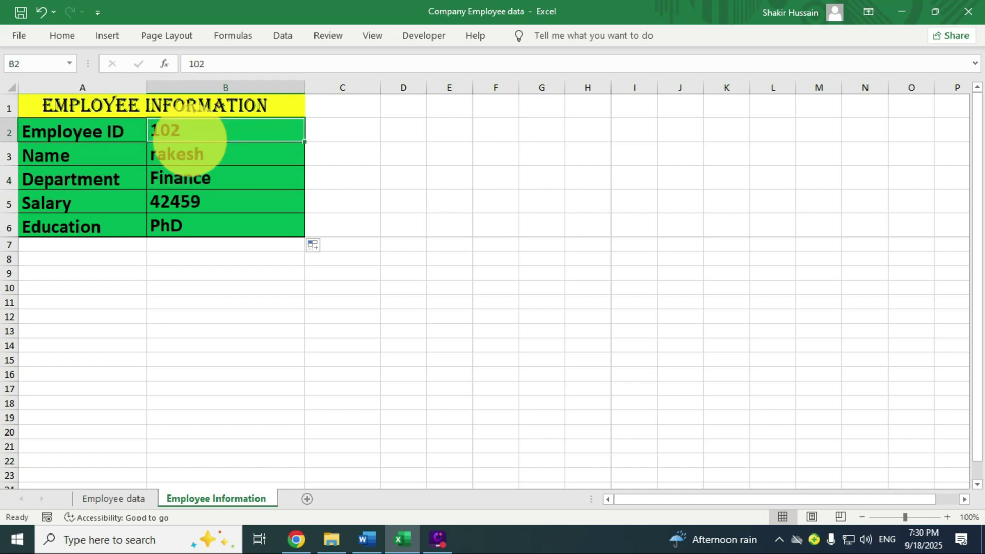
Compare the looked-up name, department and salary with the matching employee's row on the Employee data sheet.
{"action": "left_click", "coordinate": [112, 499]}
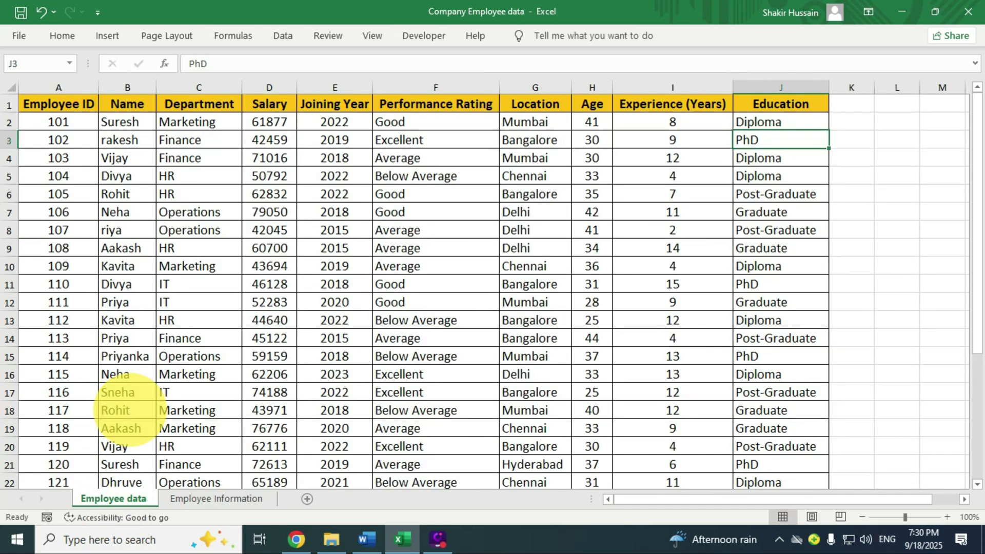
{"action": "left_click", "coordinate": [137, 298]}
{"action": "left_click", "coordinate": [55, 144]}
{"action": "left_click", "coordinate": [115, 142]}
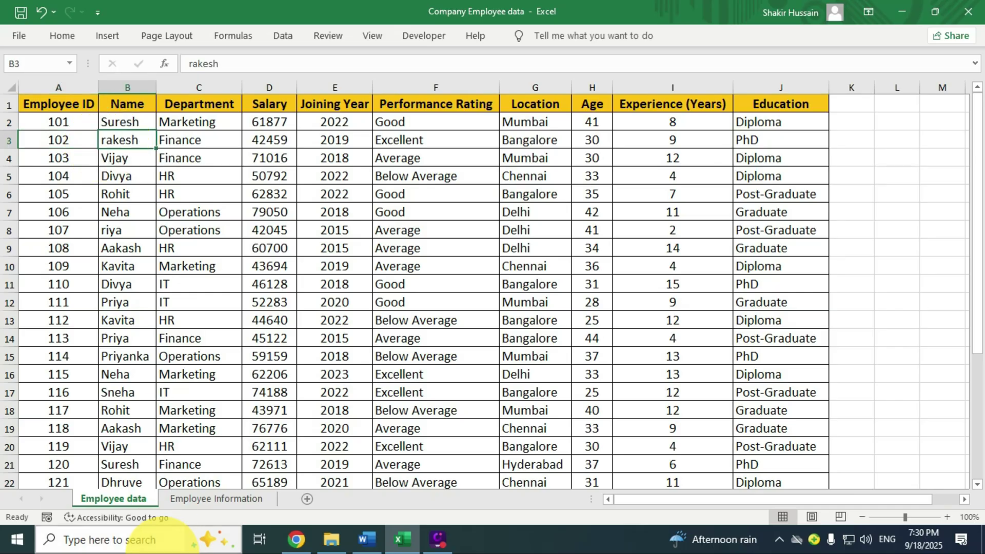
{"action": "left_click", "coordinate": [216, 498]}
{"action": "left_click", "coordinate": [180, 156]}
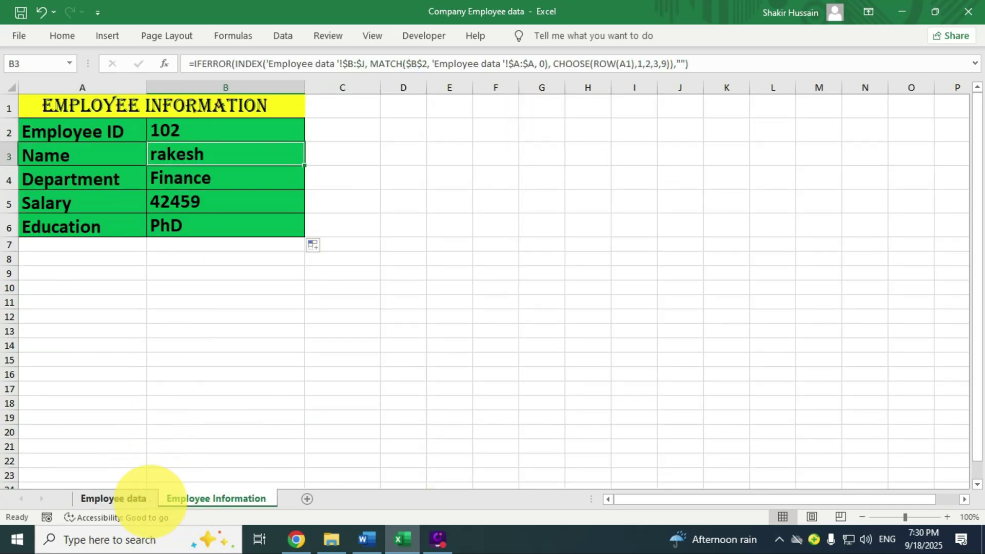
{"action": "left_click", "coordinate": [121, 498]}
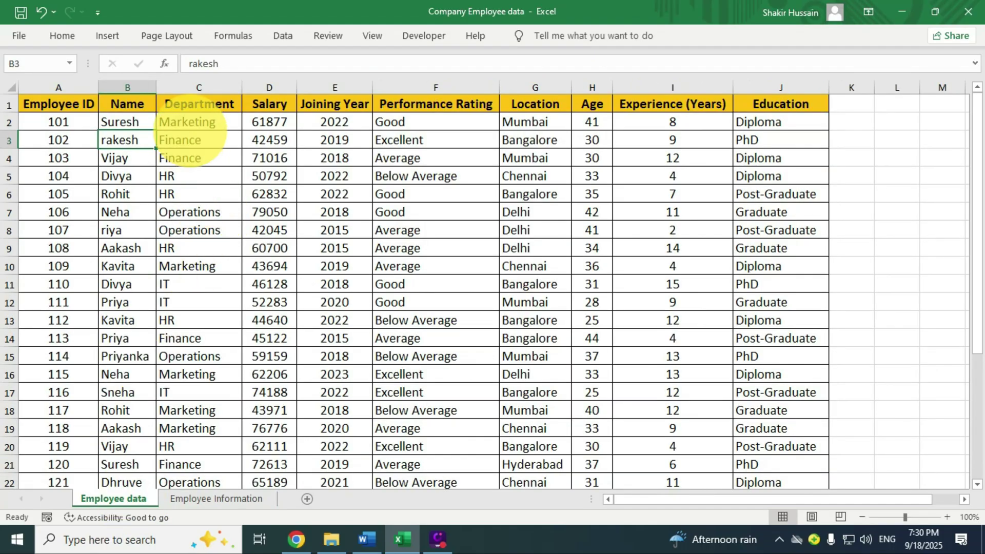
{"action": "left_click", "coordinate": [182, 141]}
{"action": "left_click", "coordinate": [218, 498]}
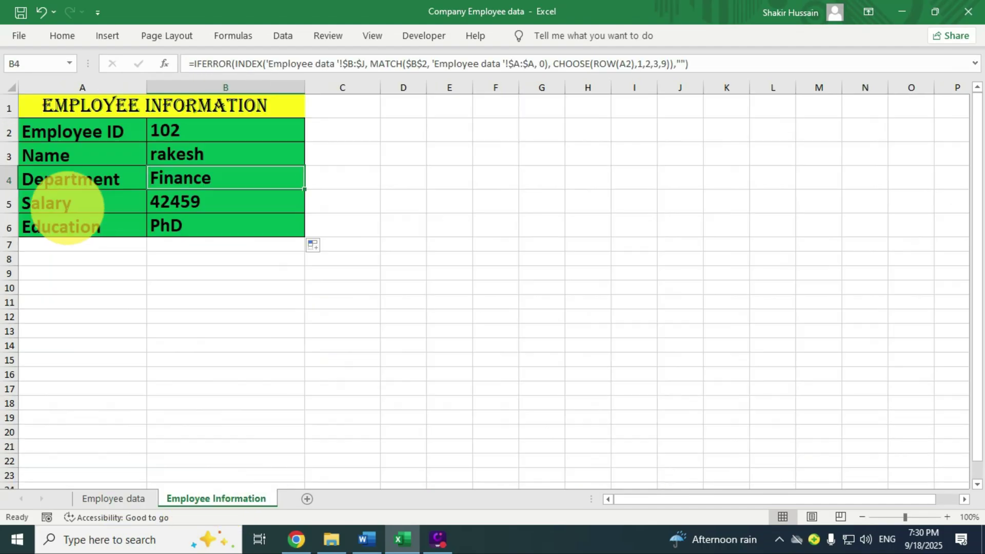
{"action": "left_click", "coordinate": [133, 205]}
{"action": "left_click", "coordinate": [189, 205]}
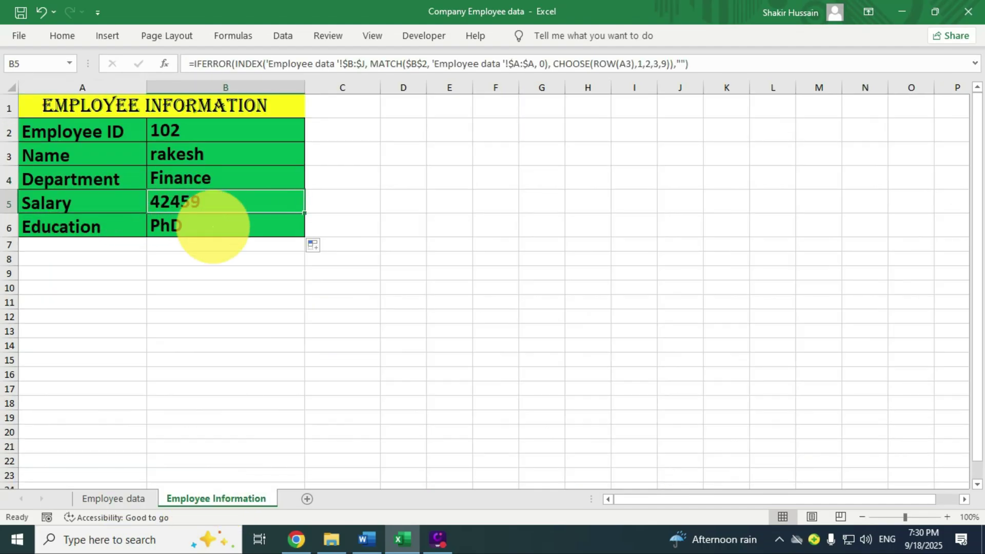
{"action": "left_click", "coordinate": [113, 499]}
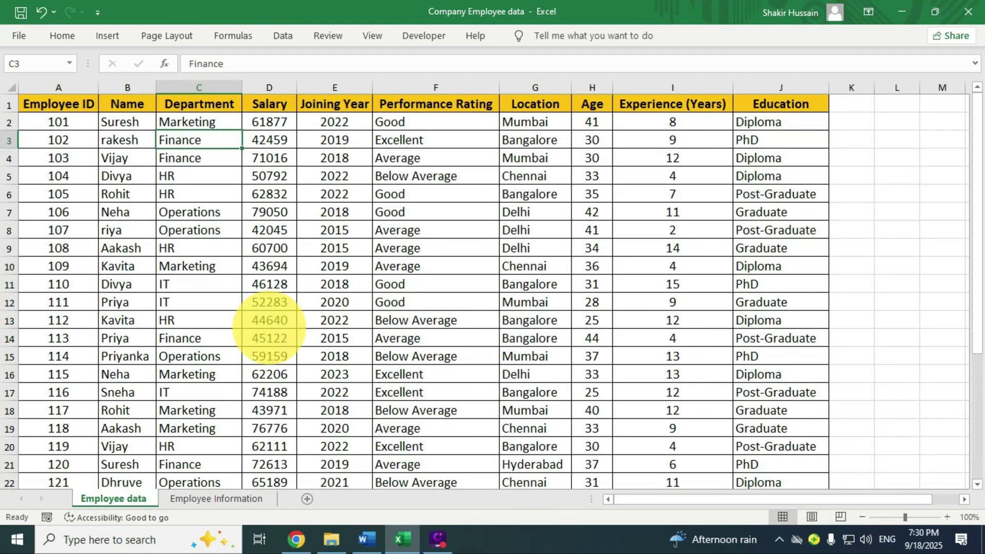
{"action": "left_click", "coordinate": [274, 140]}
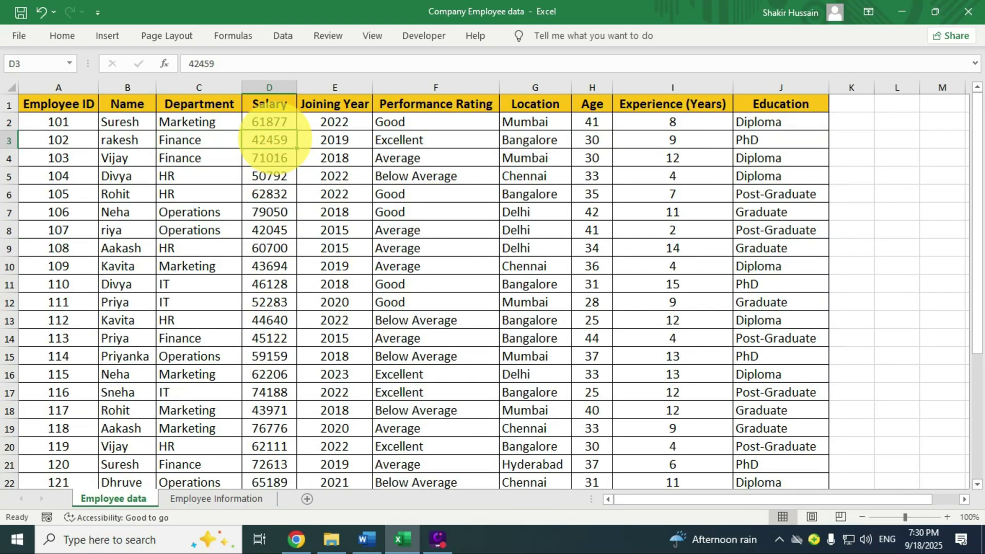
Compare the looked-up education in B6 with the education of the matching employee in row 3 of the Employee data sheet.
{"action": "left_click", "coordinate": [203, 498]}
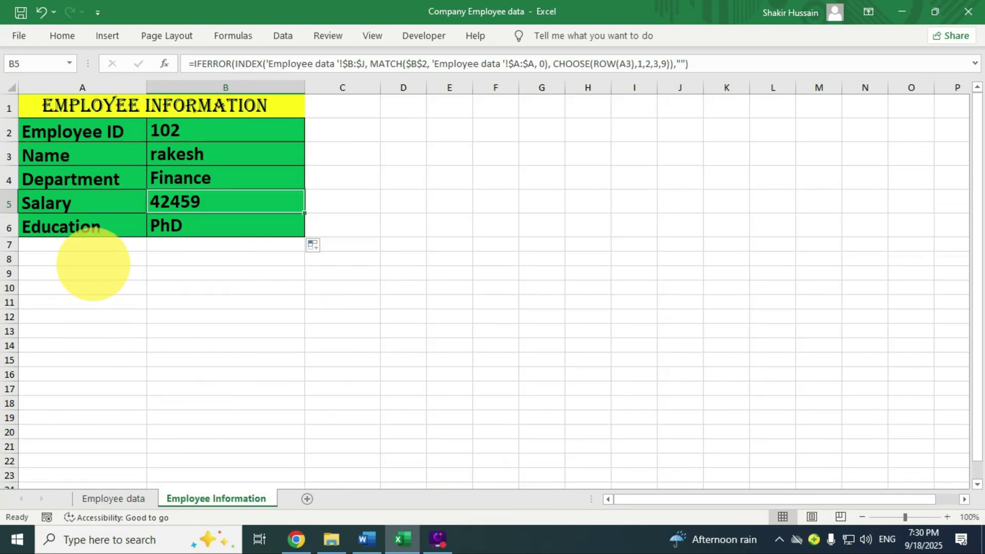
{"action": "left_click", "coordinate": [73, 231]}
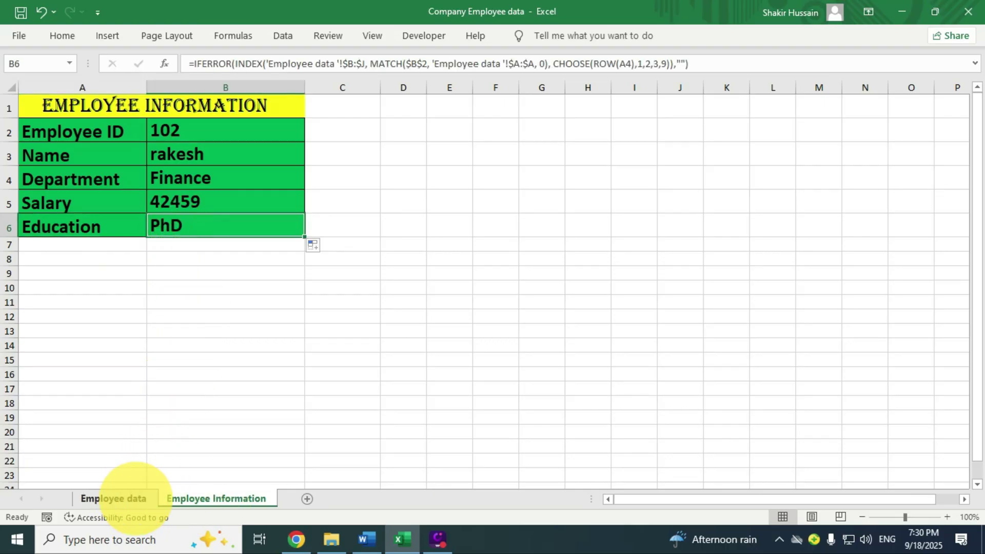
{"action": "left_click", "coordinate": [121, 498]}
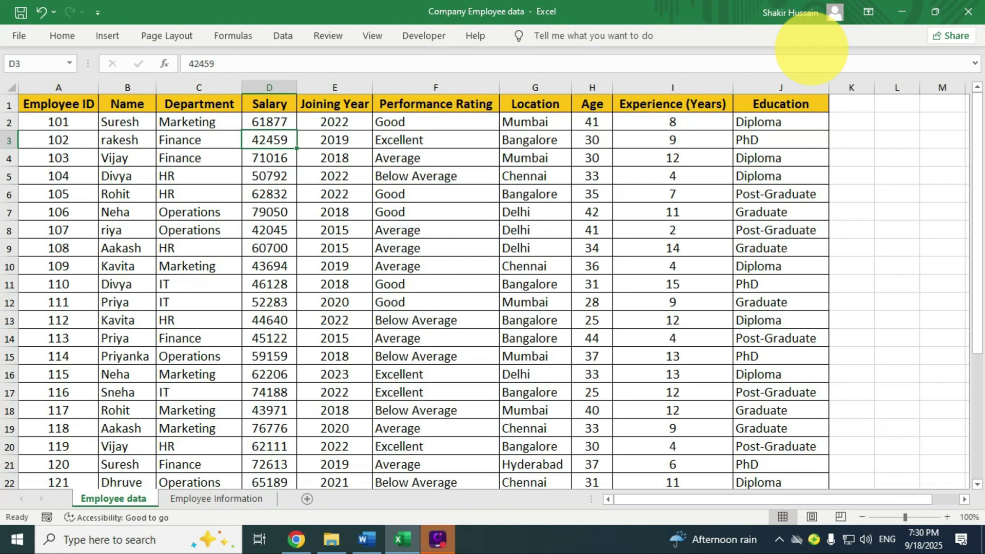
{"action": "left_click", "coordinate": [747, 139]}
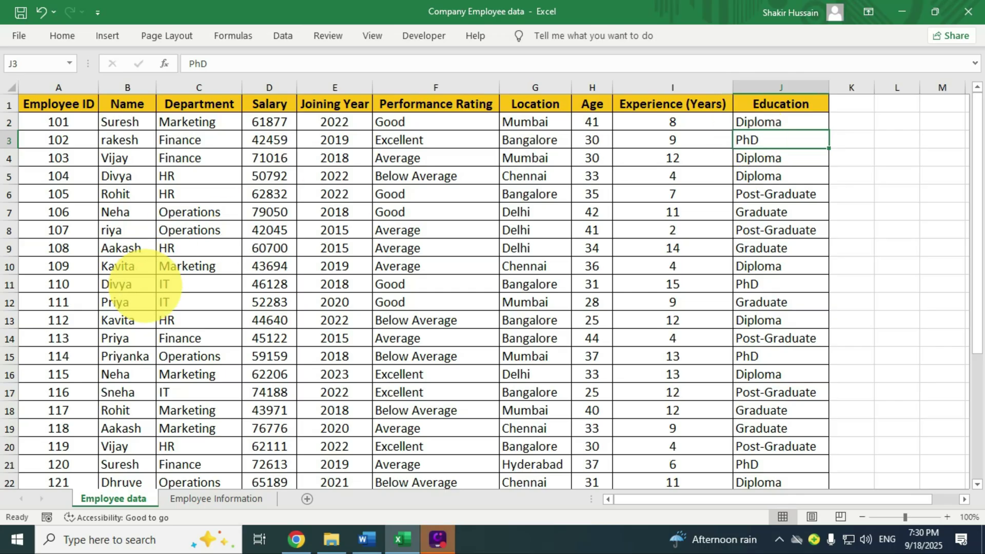
Replace the employee ID in B2 of the Employee Information sheet with the ID of the last employee listed on the Employee data sheet.
{"action": "scroll", "coordinate": [136, 286], "scroll_direction": "down", "scroll_amount": 9}
{"action": "left_click", "coordinate": [65, 159]}
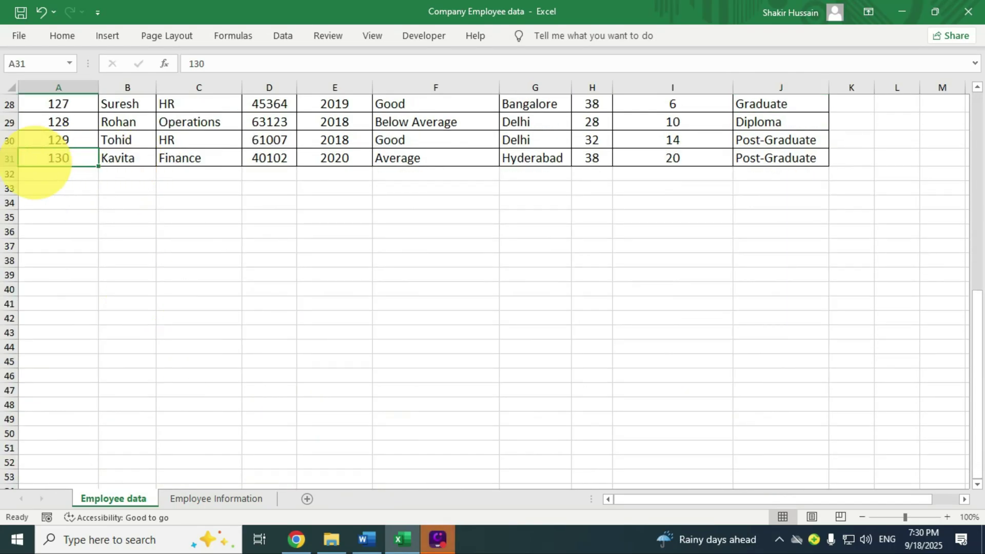
{"action": "left_click", "coordinate": [126, 158]}
{"action": "left_click", "coordinate": [57, 159]}
{"action": "left_click", "coordinate": [121, 159]}
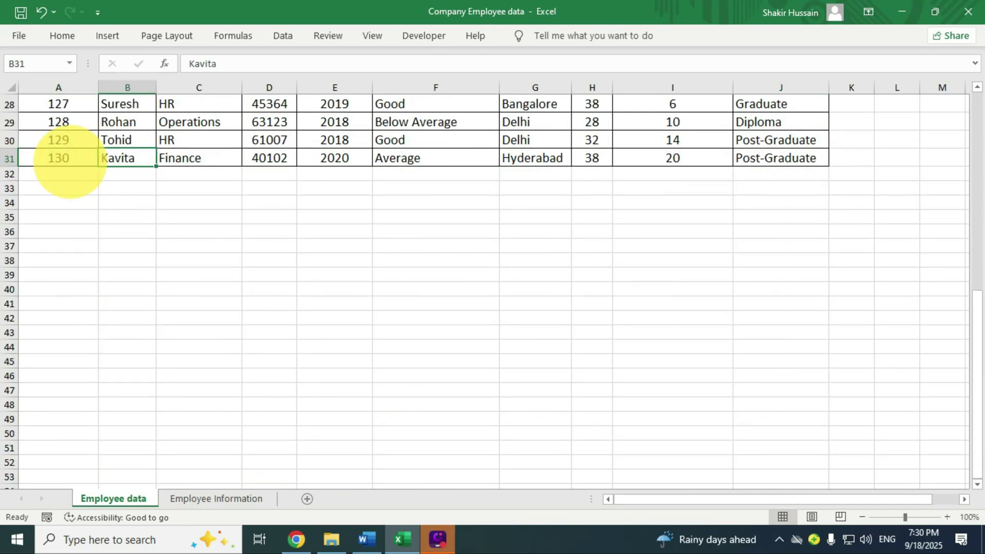
{"action": "left_click", "coordinate": [69, 160]}
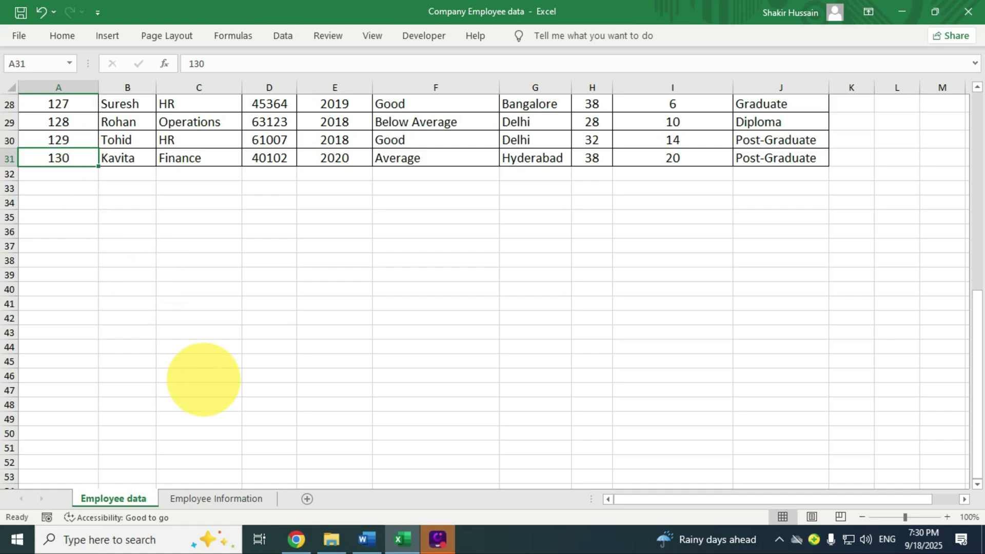
{"action": "left_click", "coordinate": [216, 499]}
{"action": "left_click", "coordinate": [197, 135]}
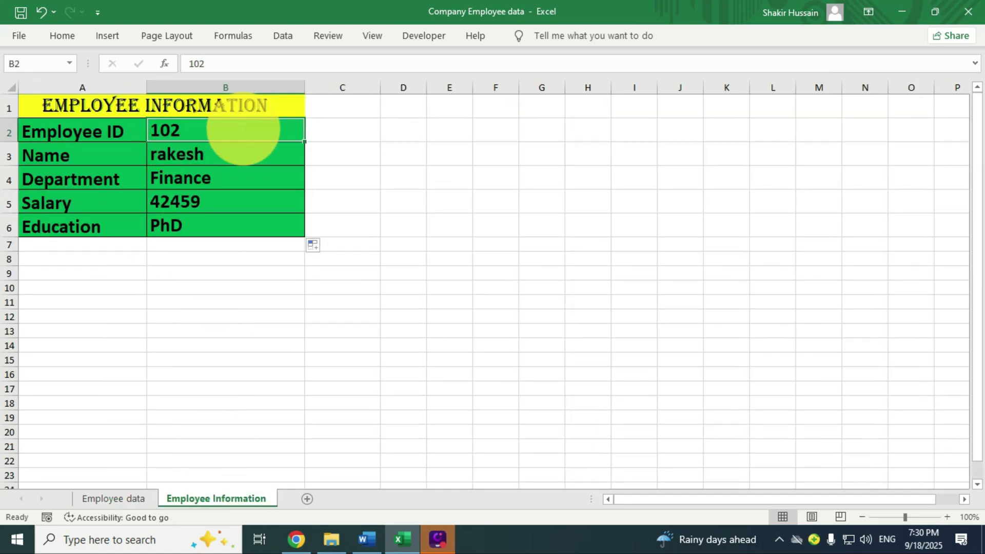
{"action": "type", "text": "130"}
{"action": "key", "text": "Return"}
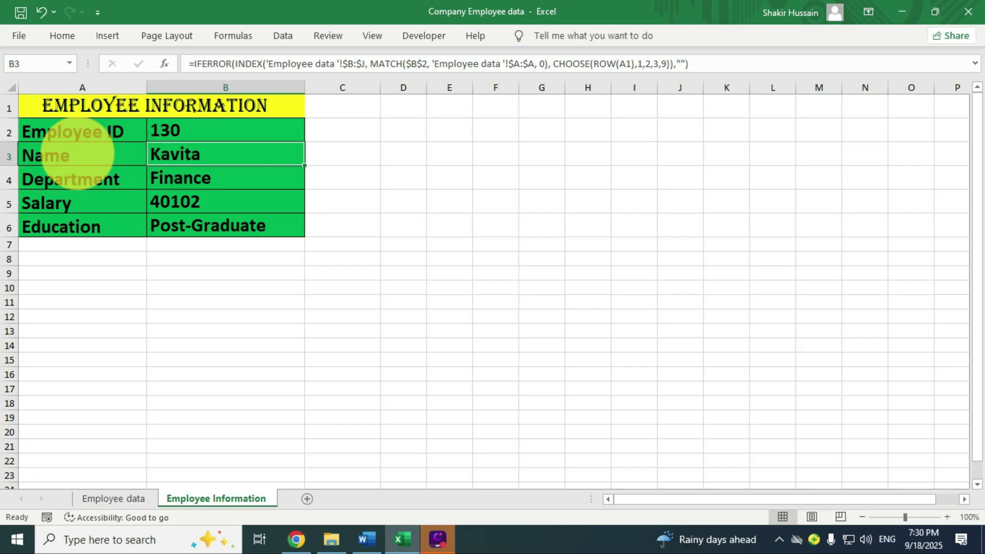
Compare the looked-up name in B3 with the name in row 31 of the Employee data sheet.
{"action": "left_click", "coordinate": [50, 154]}
{"action": "left_click", "coordinate": [184, 154]}
{"action": "left_click", "coordinate": [49, 154]}
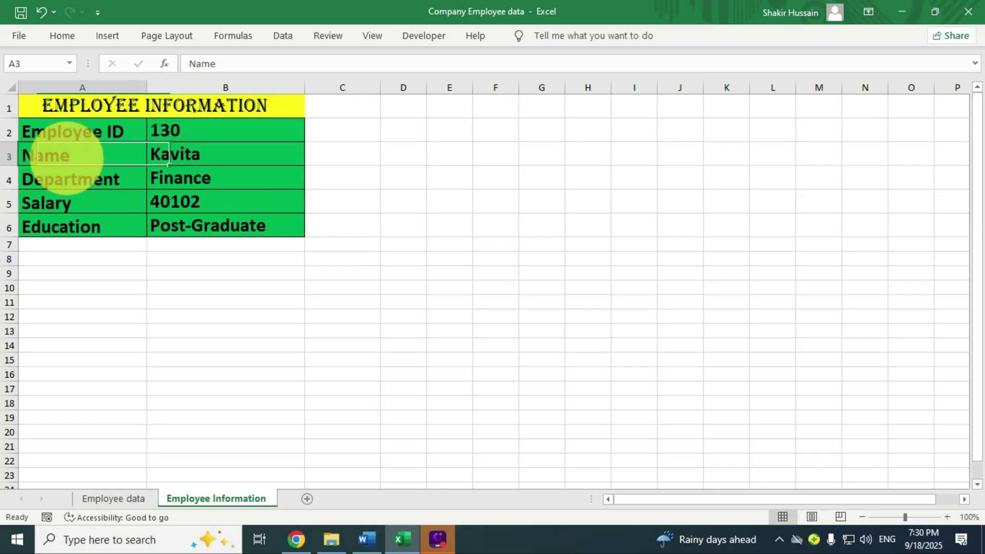
{"action": "left_click", "coordinate": [185, 148]}
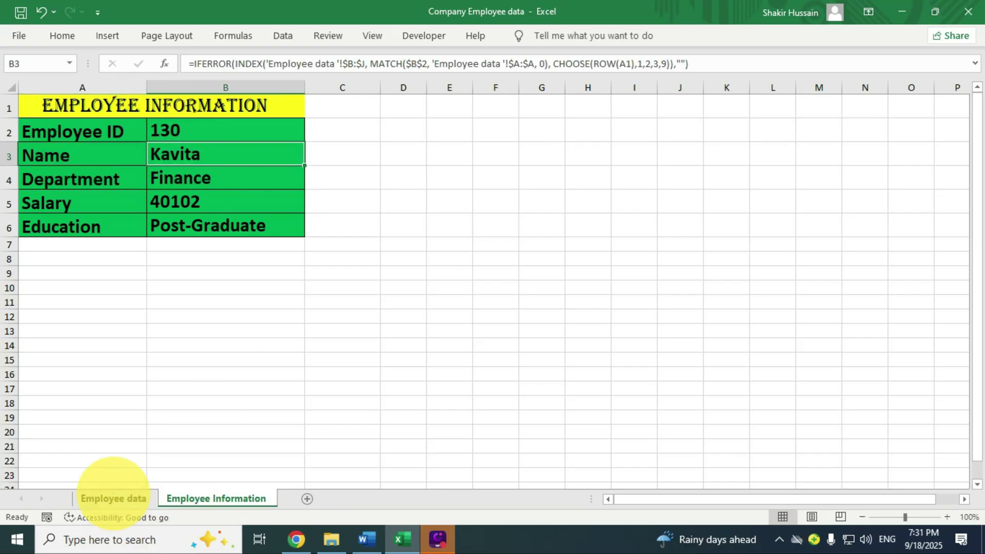
{"action": "left_click", "coordinate": [112, 498]}
{"action": "left_click", "coordinate": [121, 158]}
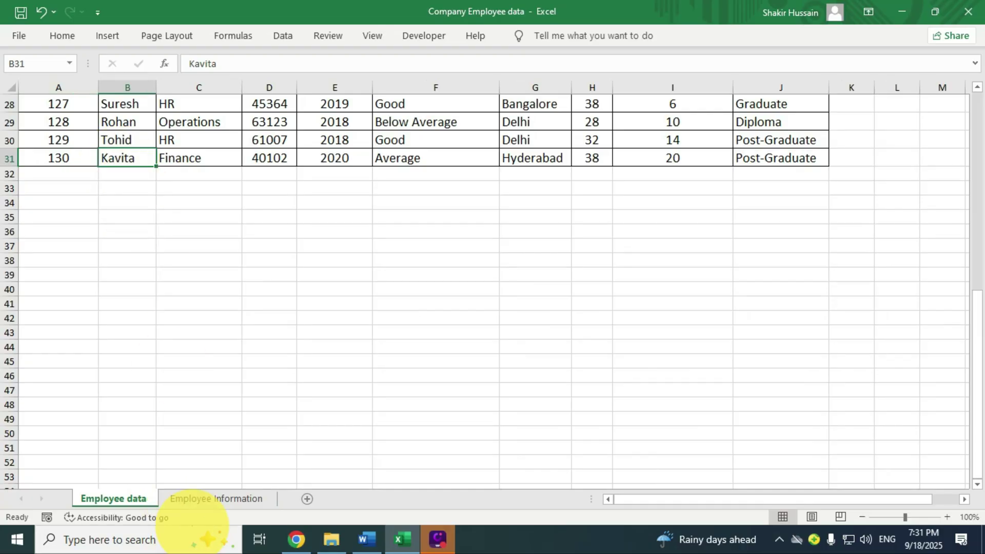
Check the looked-up department in B4 and salary in B5 against row 31 of the Employee data sheet.
{"action": "left_click", "coordinate": [187, 157]}
{"action": "left_click", "coordinate": [190, 497]}
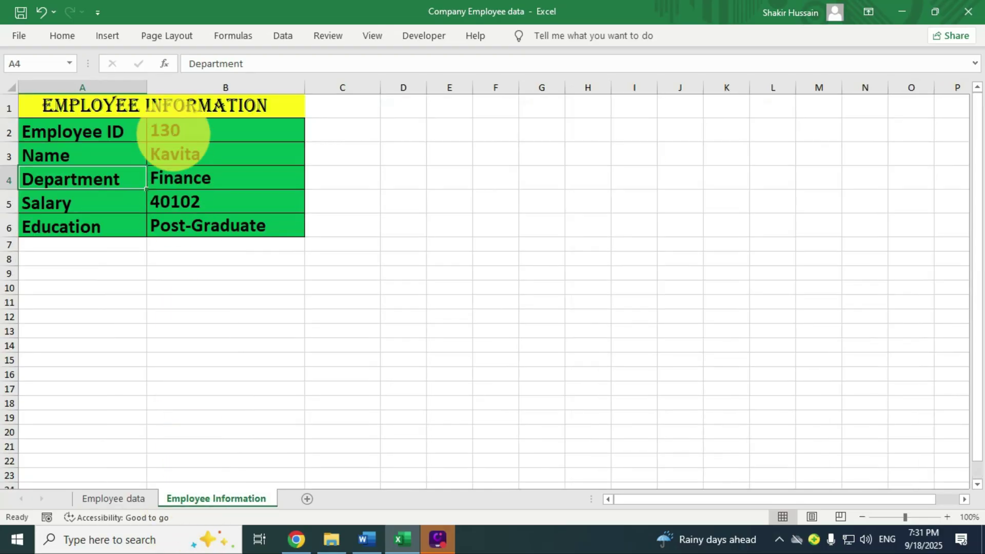
{"action": "left_click", "coordinate": [177, 184]}
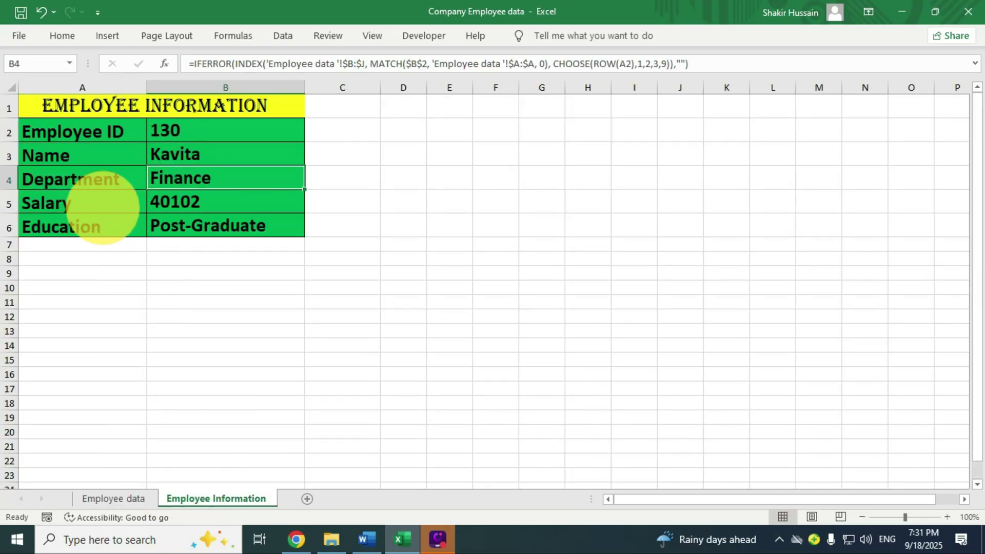
{"action": "left_click", "coordinate": [183, 202]}
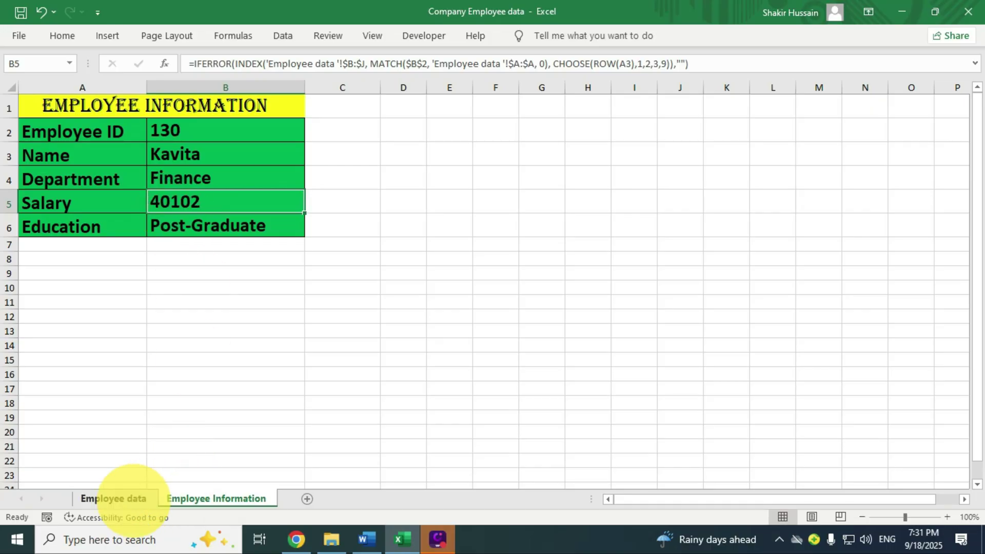
{"action": "left_click", "coordinate": [131, 498]}
{"action": "left_click", "coordinate": [270, 158]}
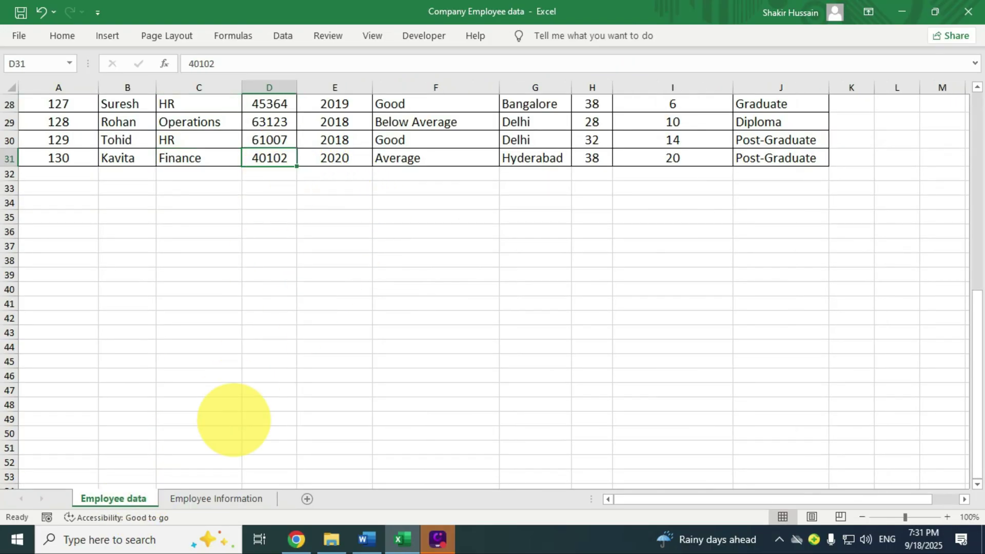
Check the looked-up education in B6 against the education entry in row 31 of the Employee data sheet.
{"action": "left_click", "coordinate": [205, 498]}
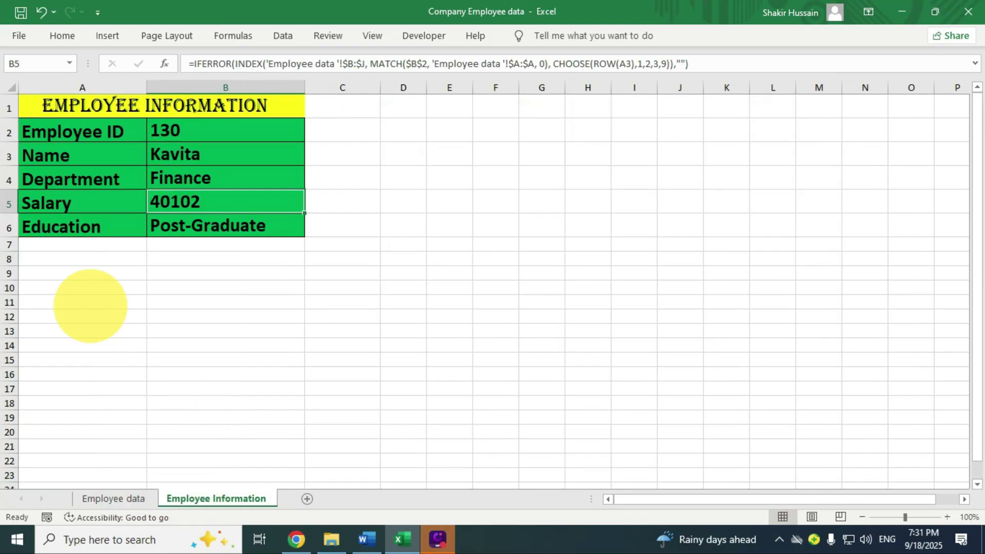
{"action": "left_click", "coordinate": [77, 228]}
{"action": "left_click", "coordinate": [206, 226]}
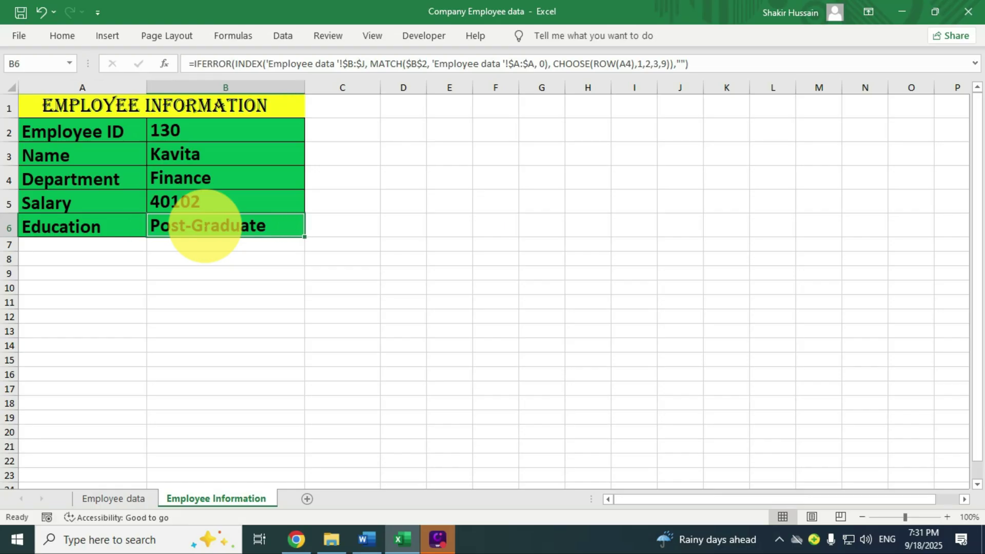
{"action": "left_click", "coordinate": [114, 497]}
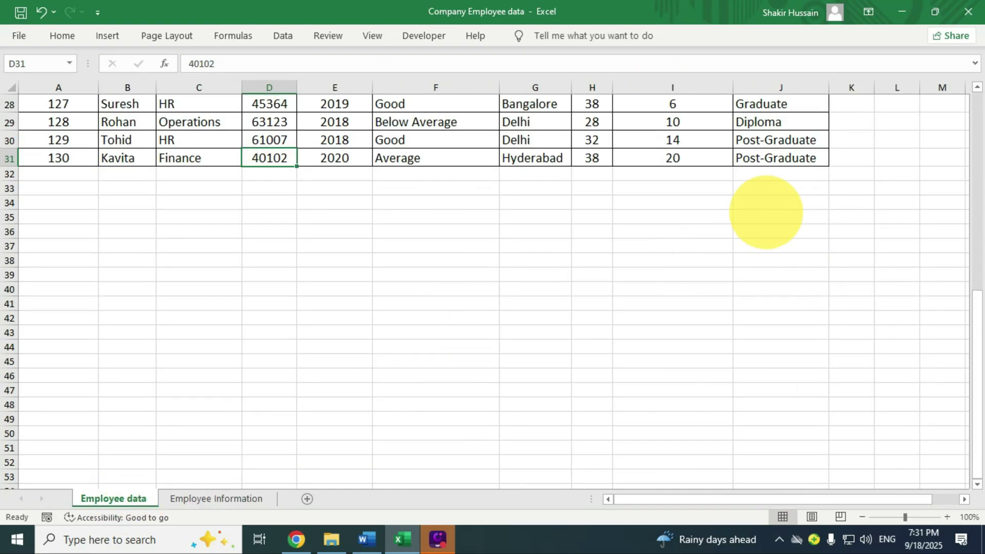
{"action": "left_click", "coordinate": [763, 158]}
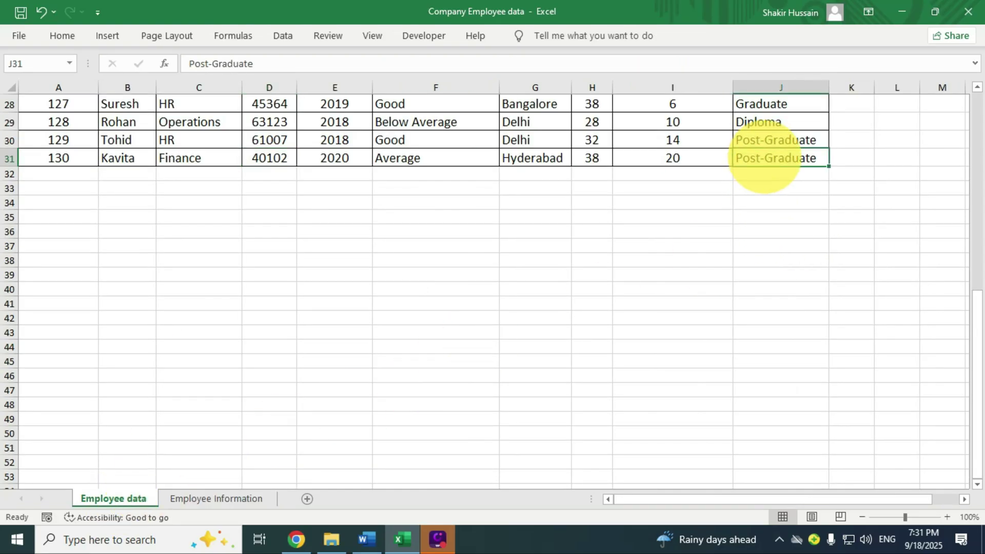